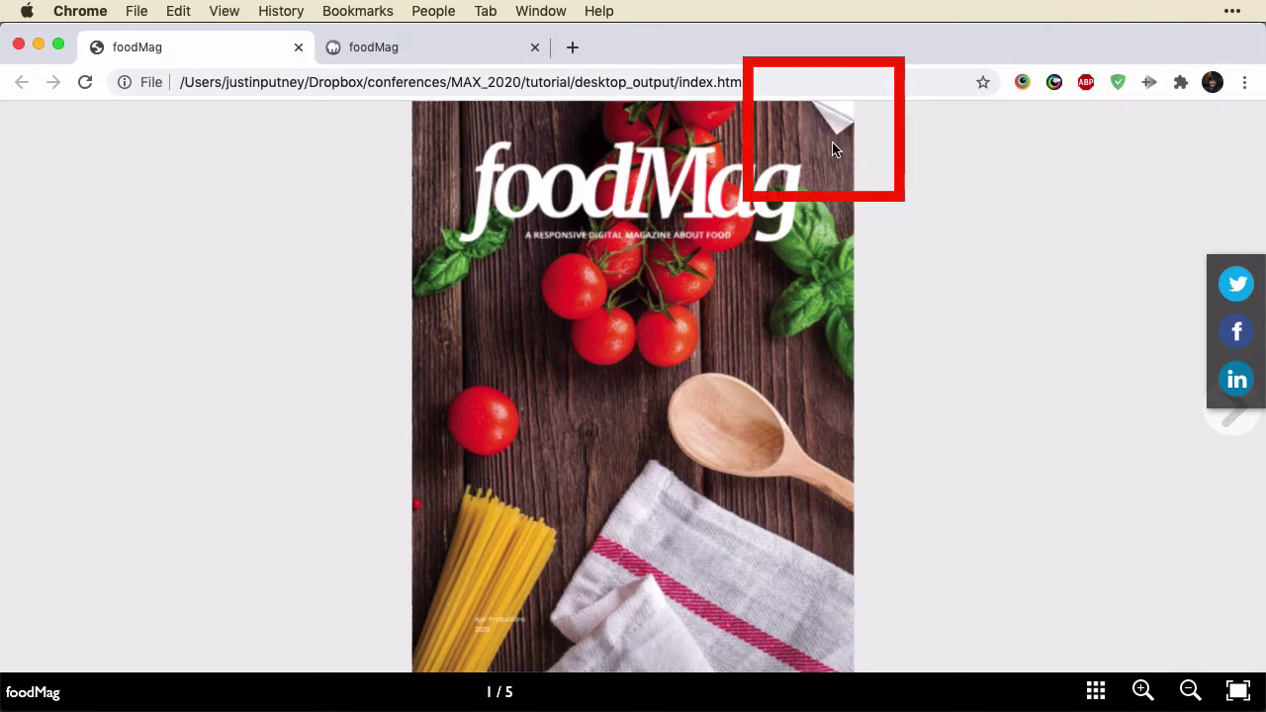
Turn the flipbook cover, then jump to the Blueberries spread, pages 4–5, via the blueberry button.
drag(832, 142, 142, 366)
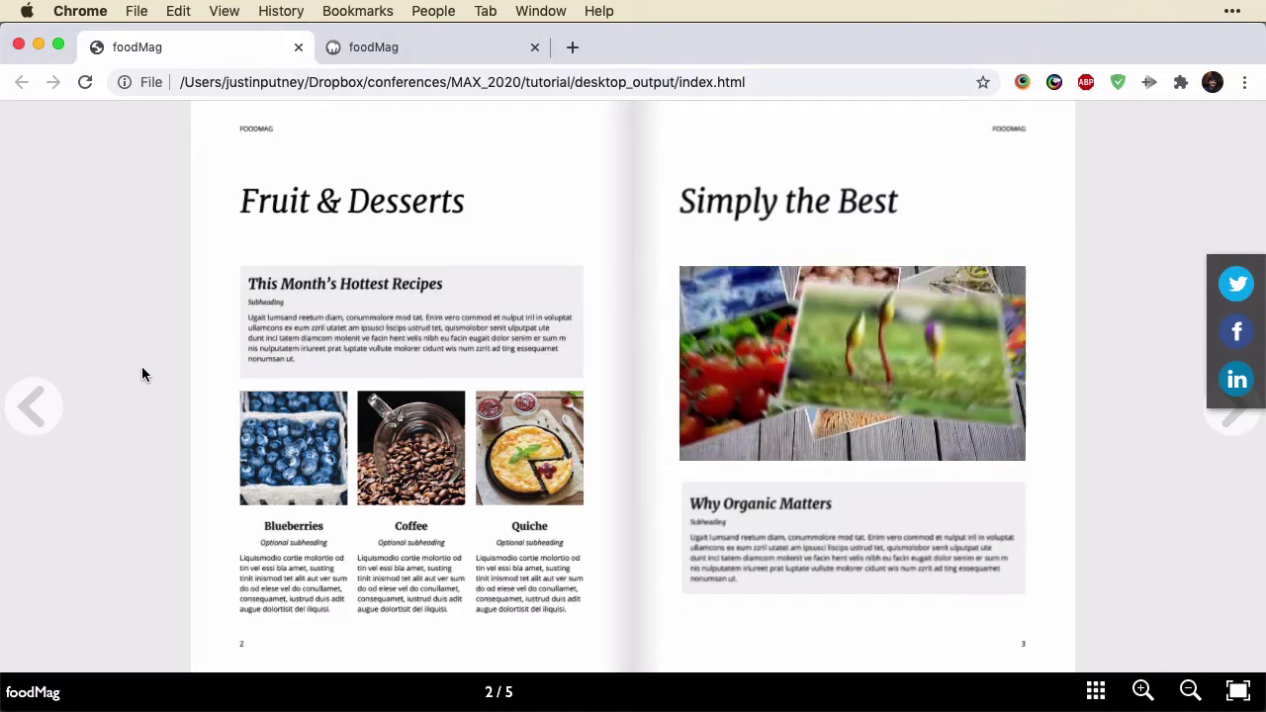
mouse_move(299, 450)
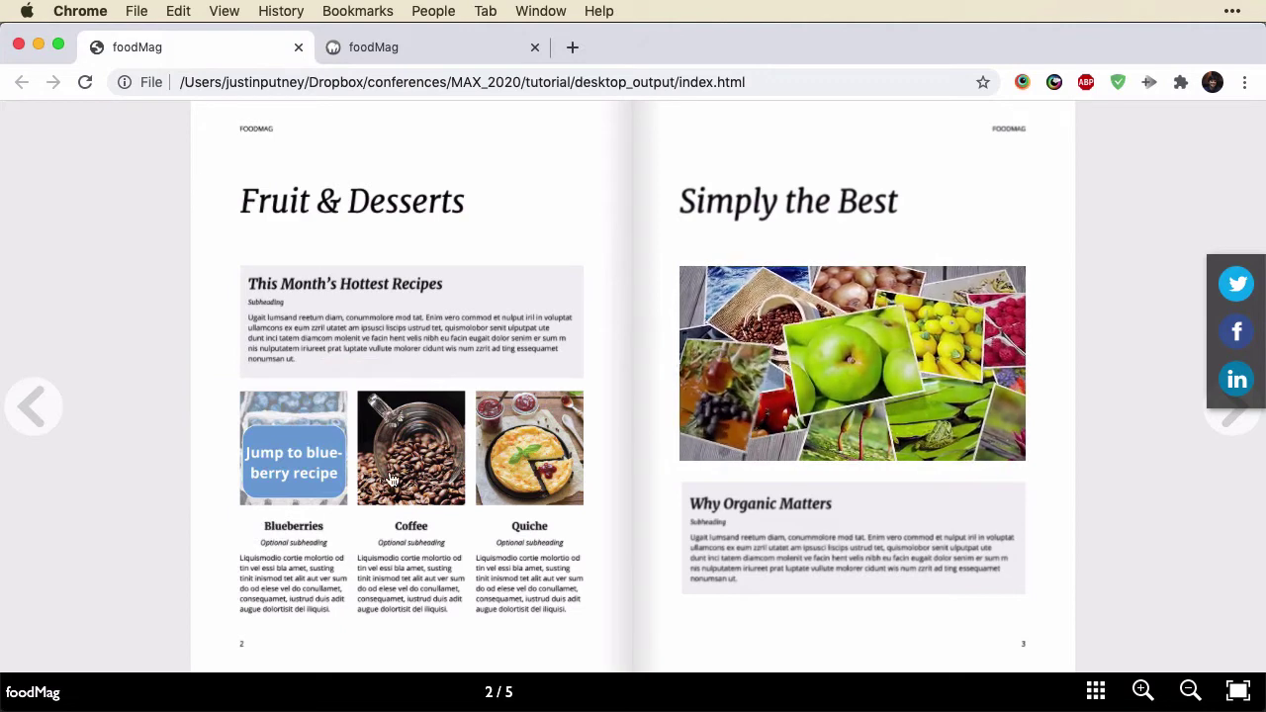
mouse_move(377, 465)
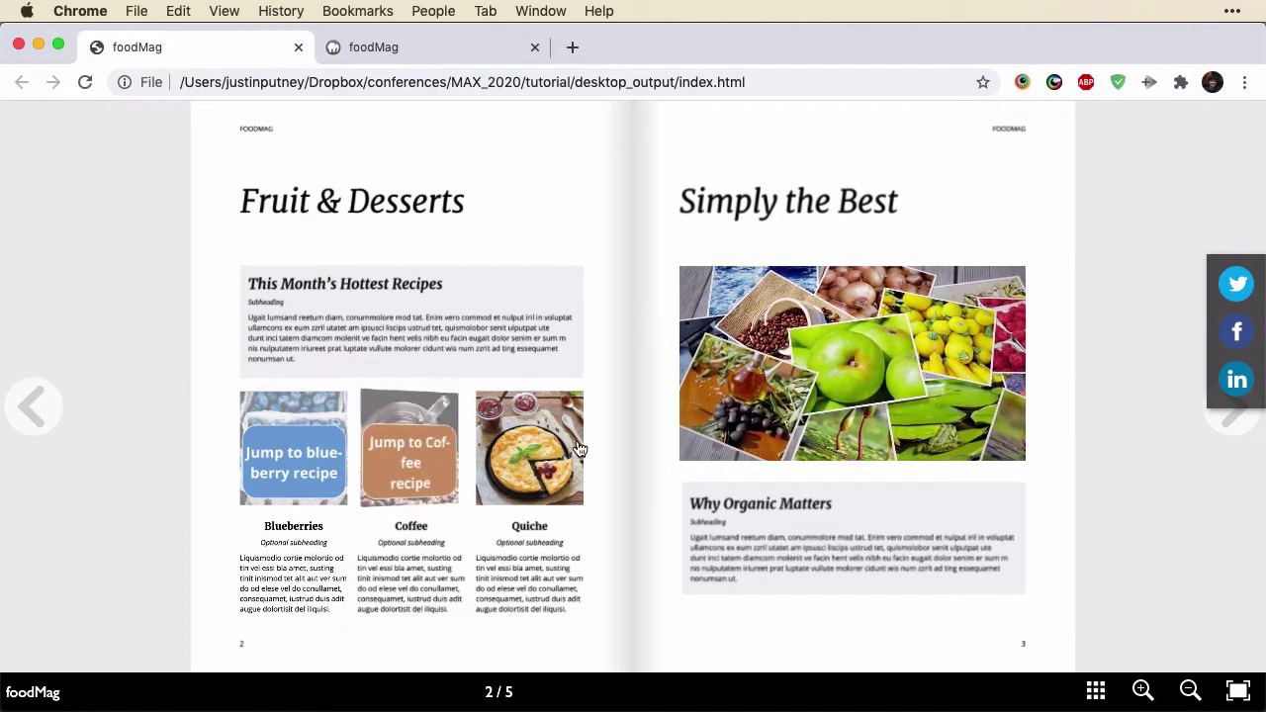
click(263, 468)
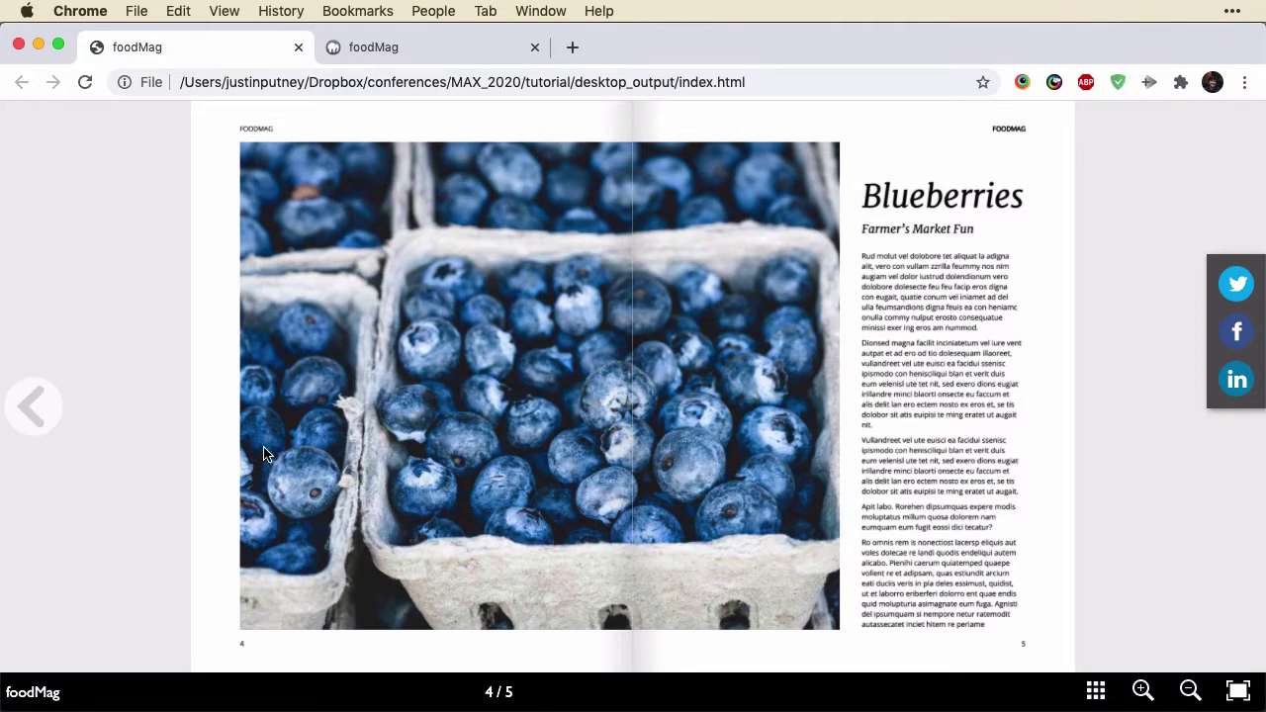
Switch to the locally served foodMag copy, narrow Chrome to the phone layout, and turn the cover.
click(395, 52)
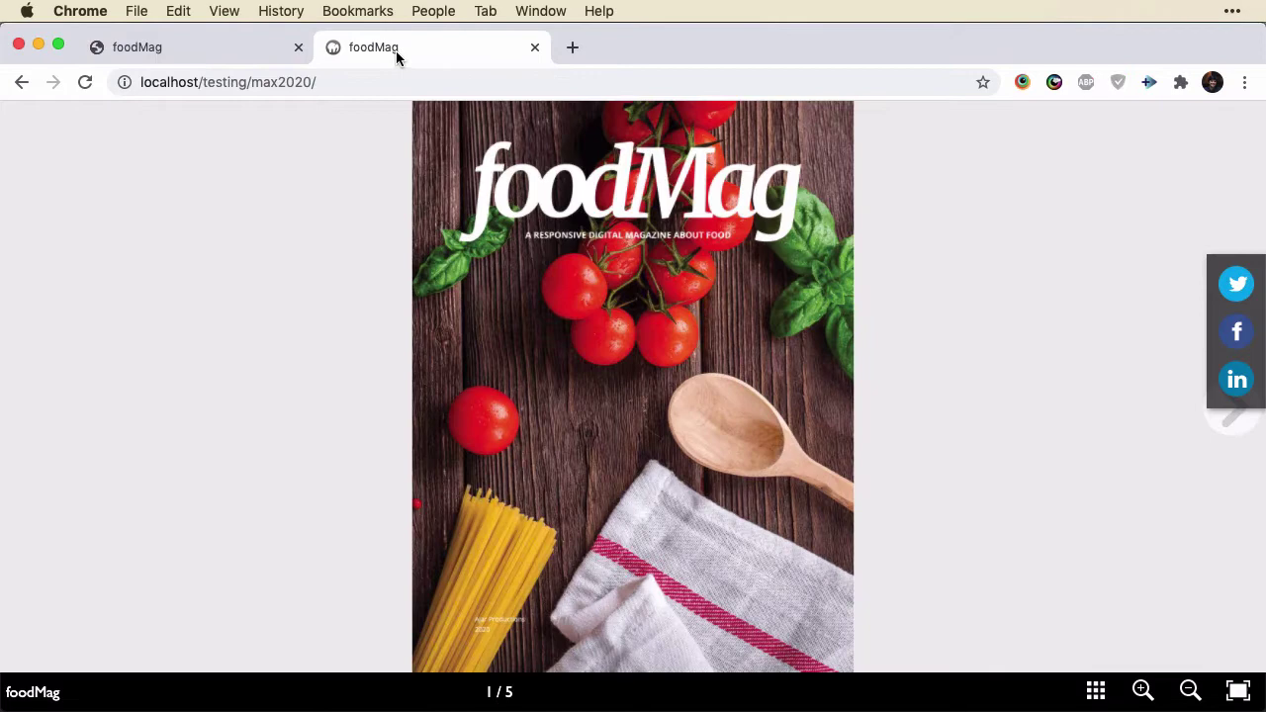
drag(1265, 227, 284, 386)
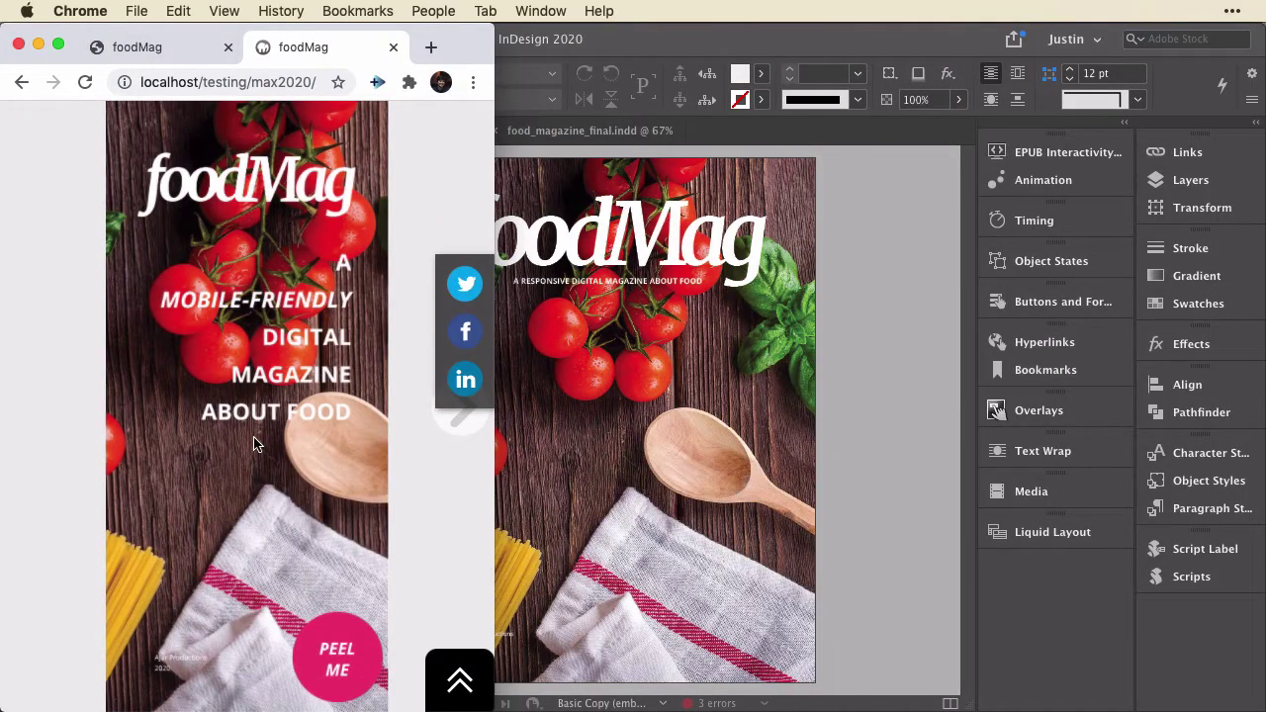
drag(254, 444, 169, 522)
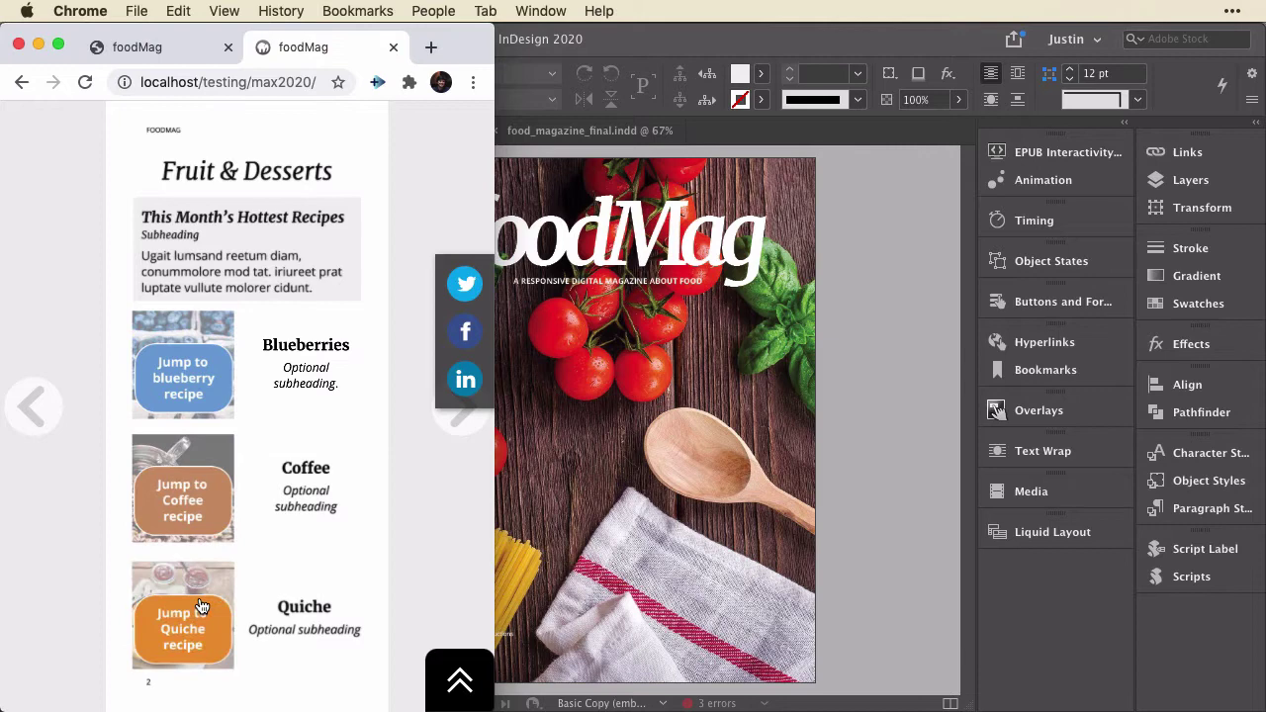
Jump to the Blueberries recipe page, scroll through the article, and return to InDesign.
click(184, 366)
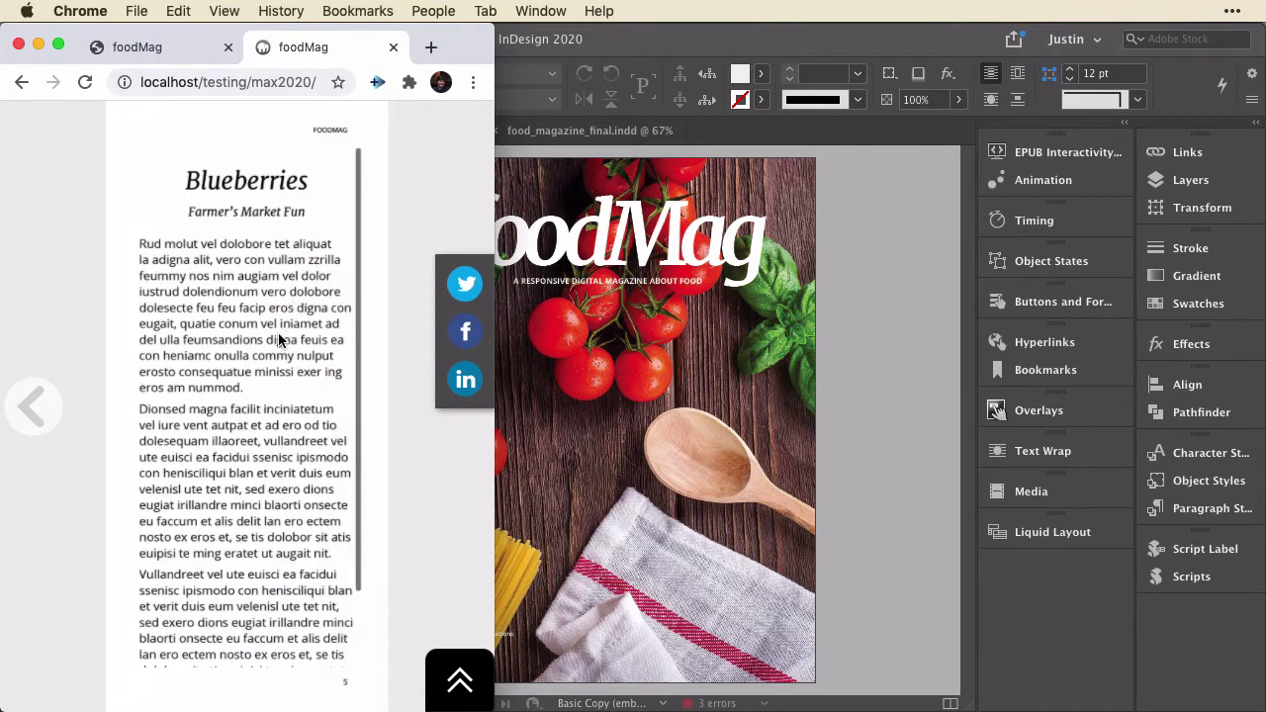
scroll(287, 327, down, 2)
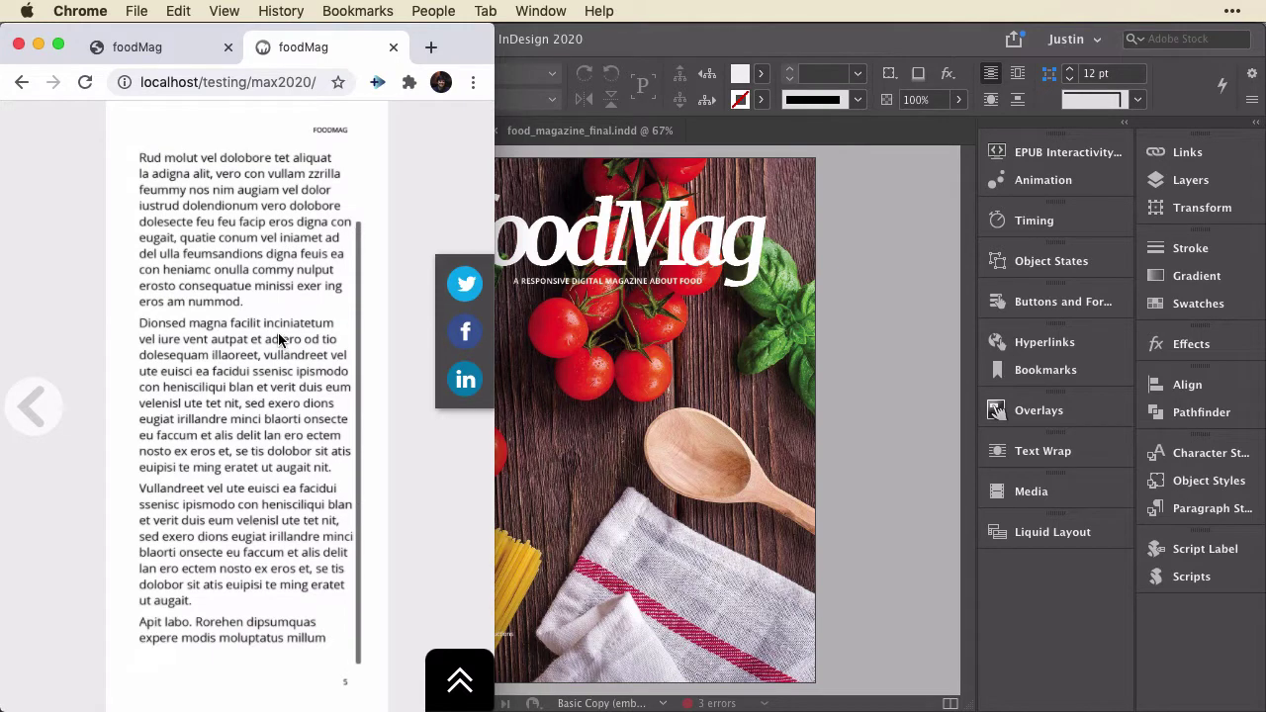
scroll(278, 340, up, 2)
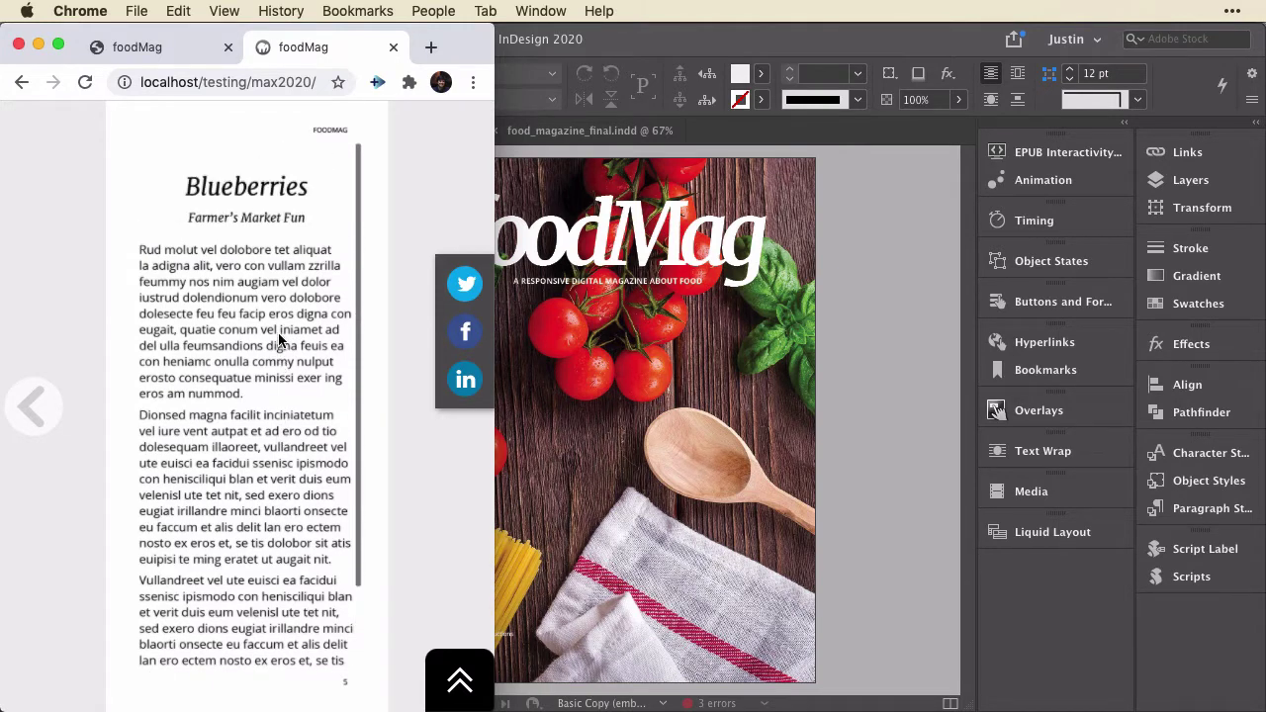
click(870, 184)
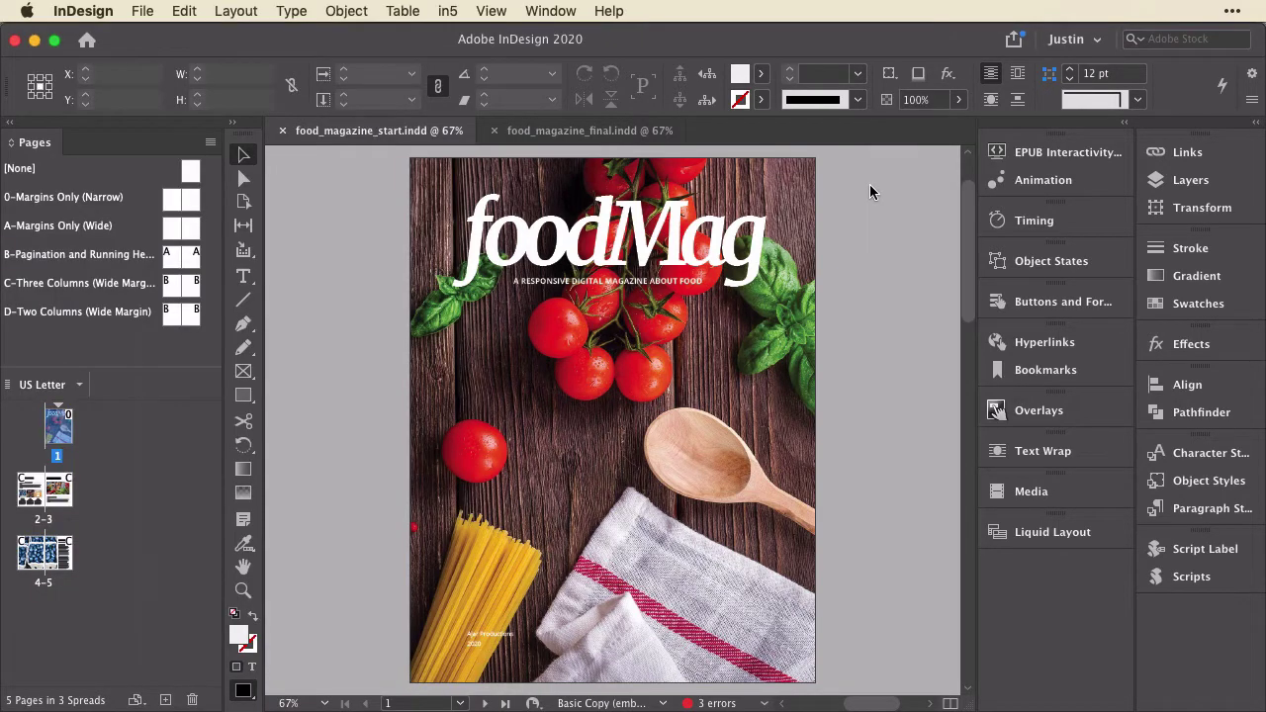
Display the Fruit & Desserts spread 2–3 and browse the Window > Interactive and in5 menus.
scroll(870, 184, down, 10)
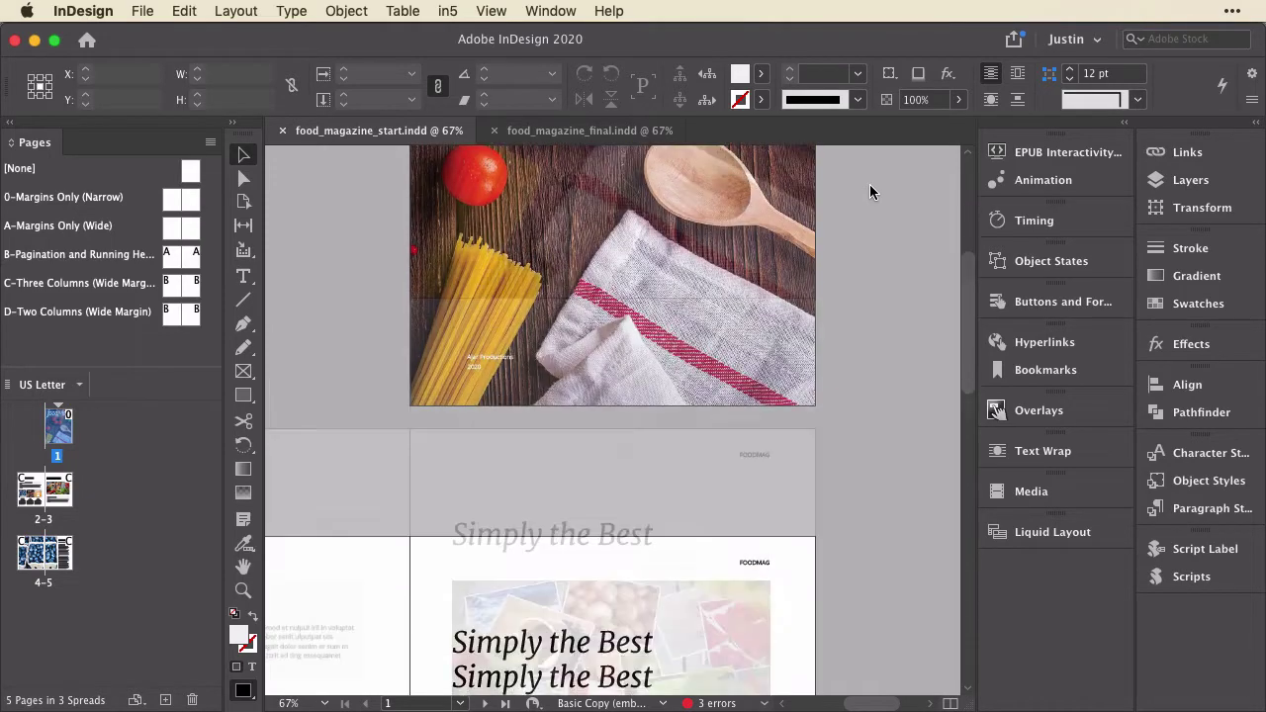
double_click(24, 495)
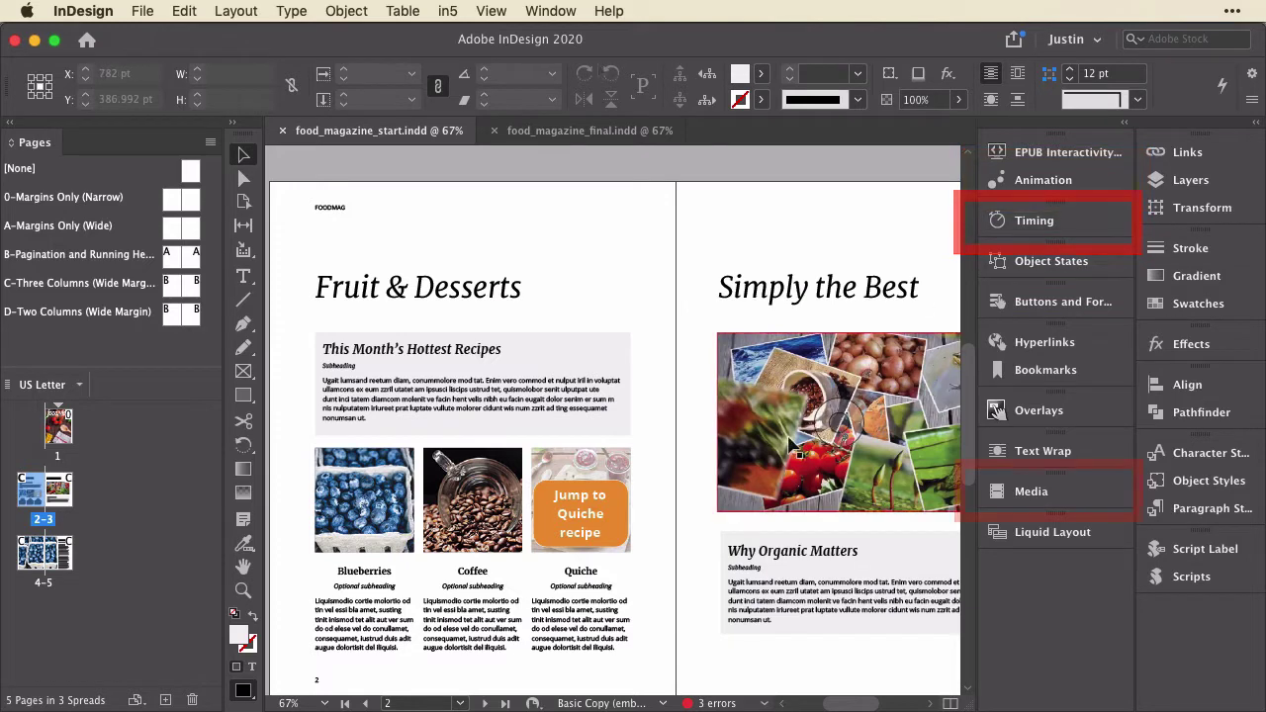
click(550, 11)
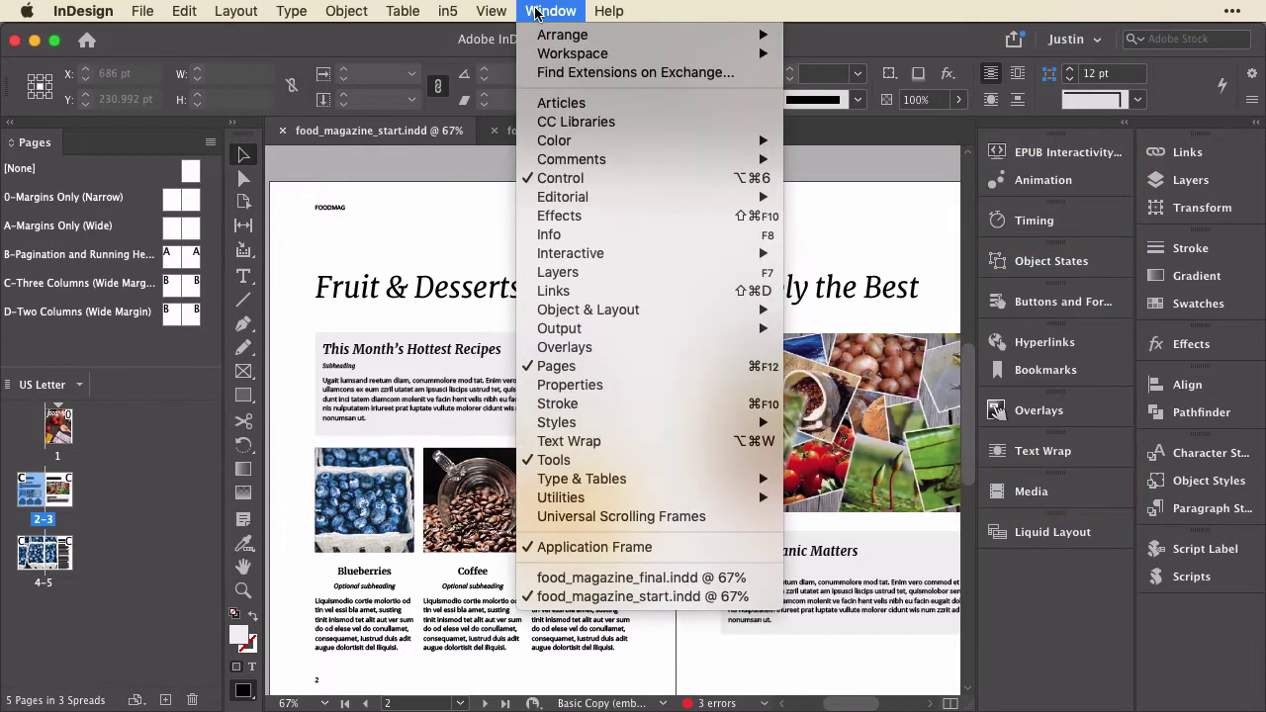
mouse_move(599, 259)
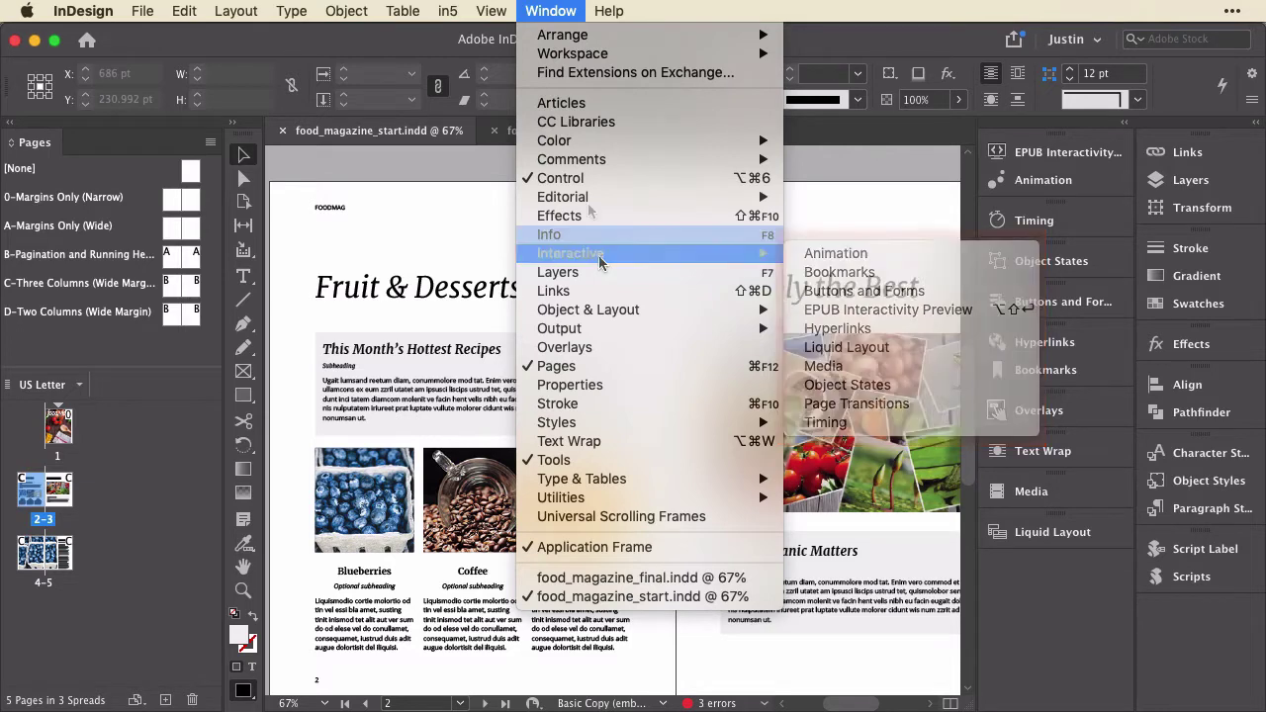
mouse_move(445, 11)
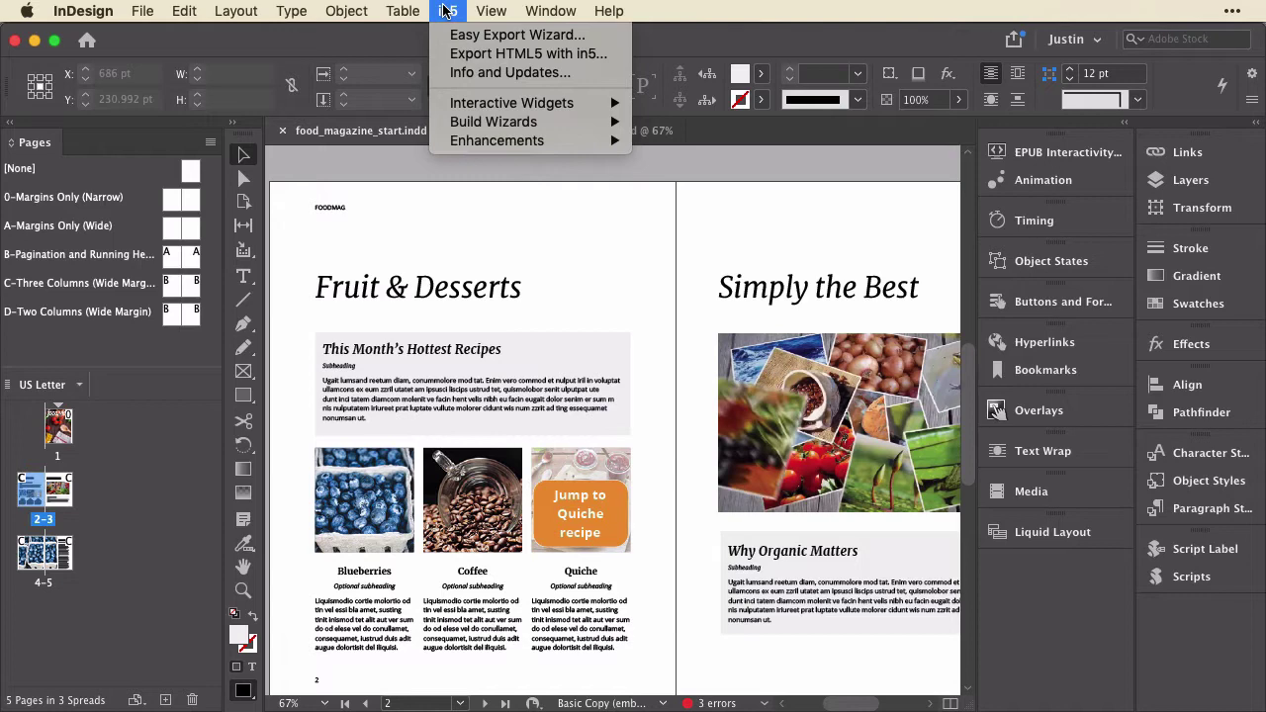
Apply in5's 3D Flip Card to the blueberry multi-state object, previewing its State 2 jump button.
mouse_move(479, 102)
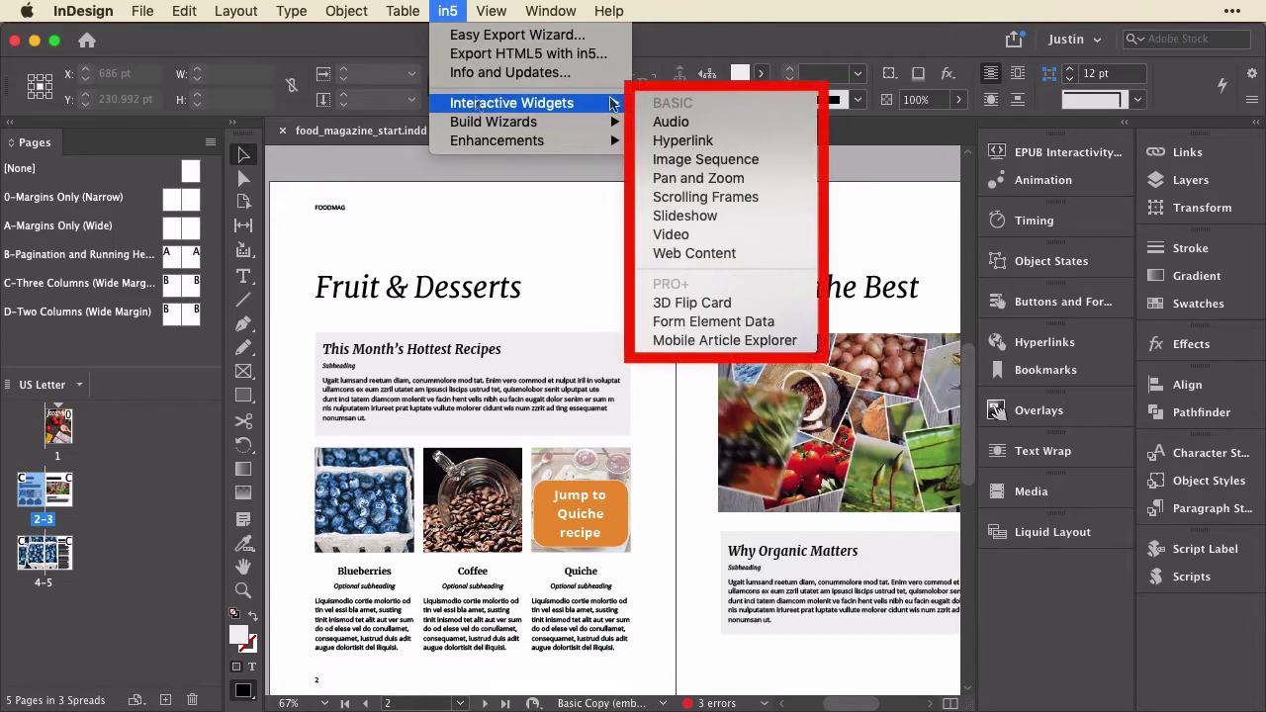
click(697, 303)
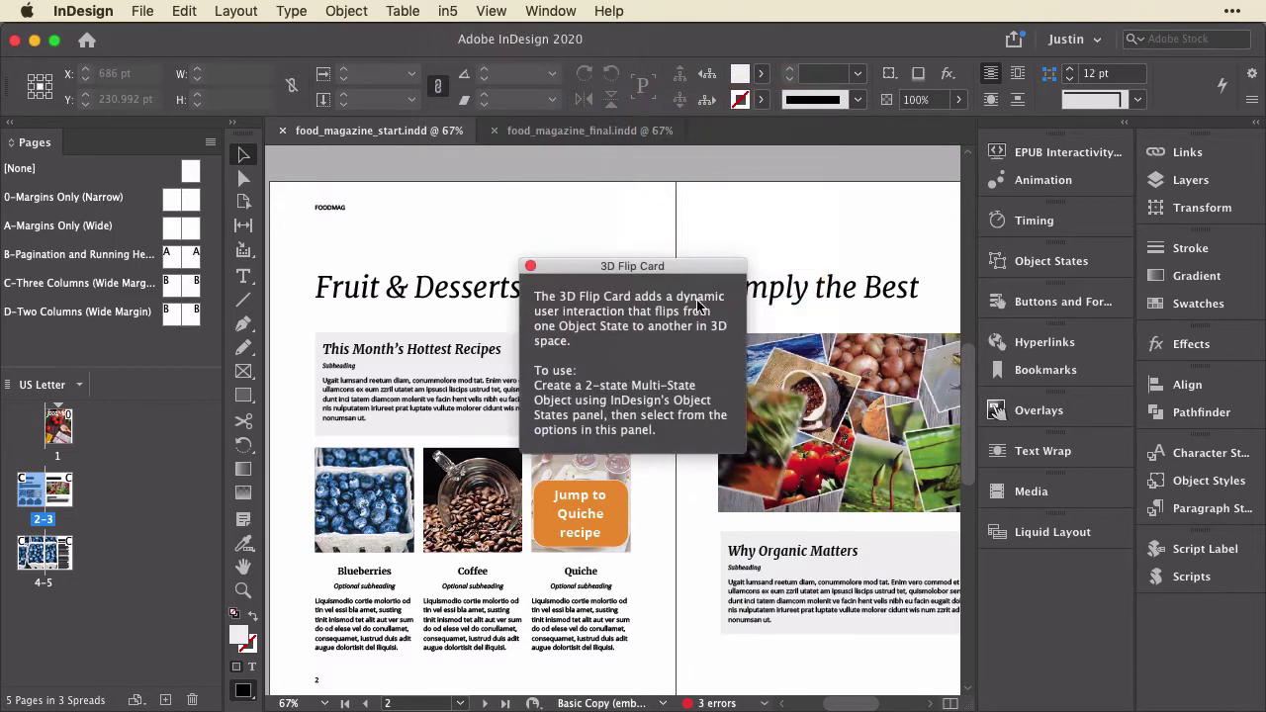
click(339, 482)
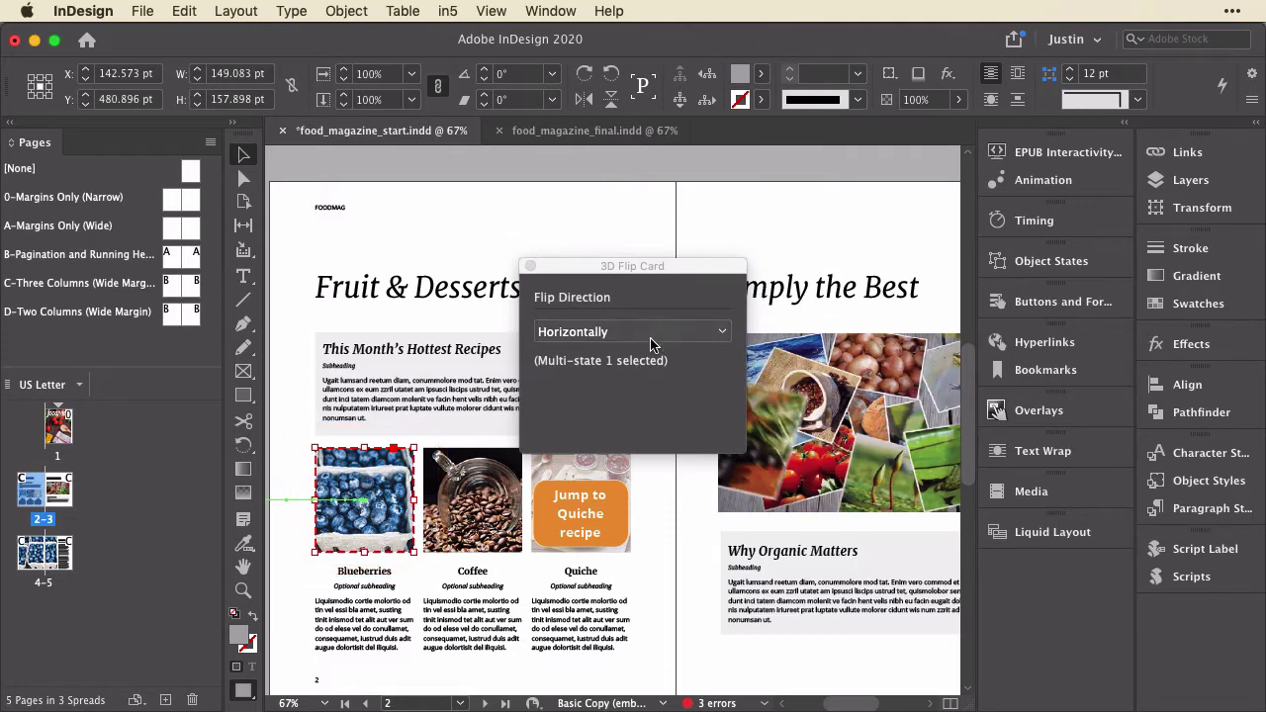
click(1039, 261)
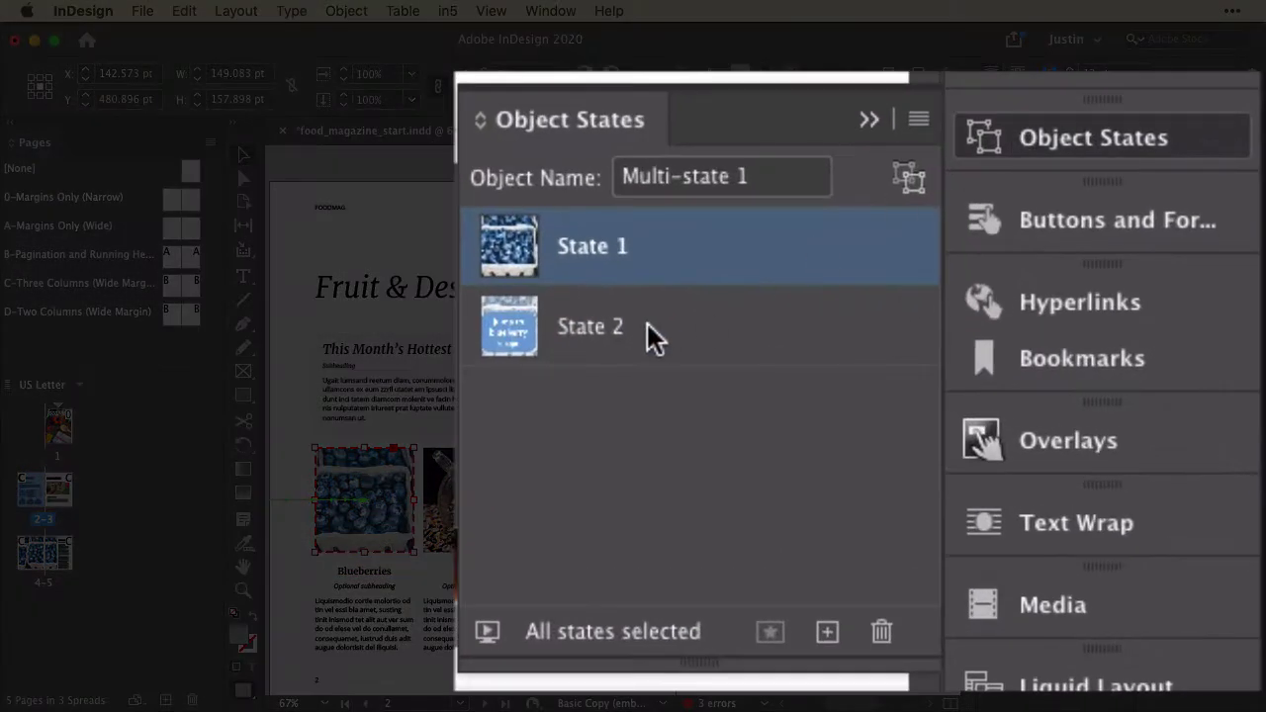
click(647, 324)
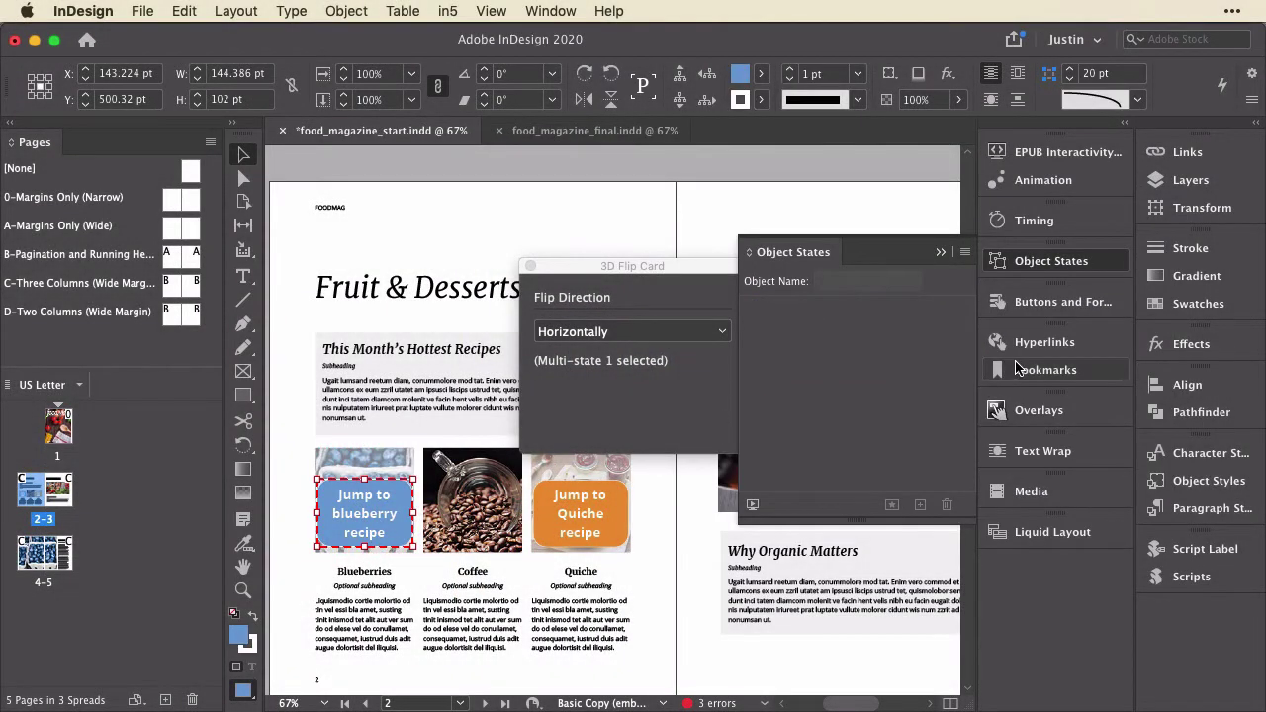
click(1021, 301)
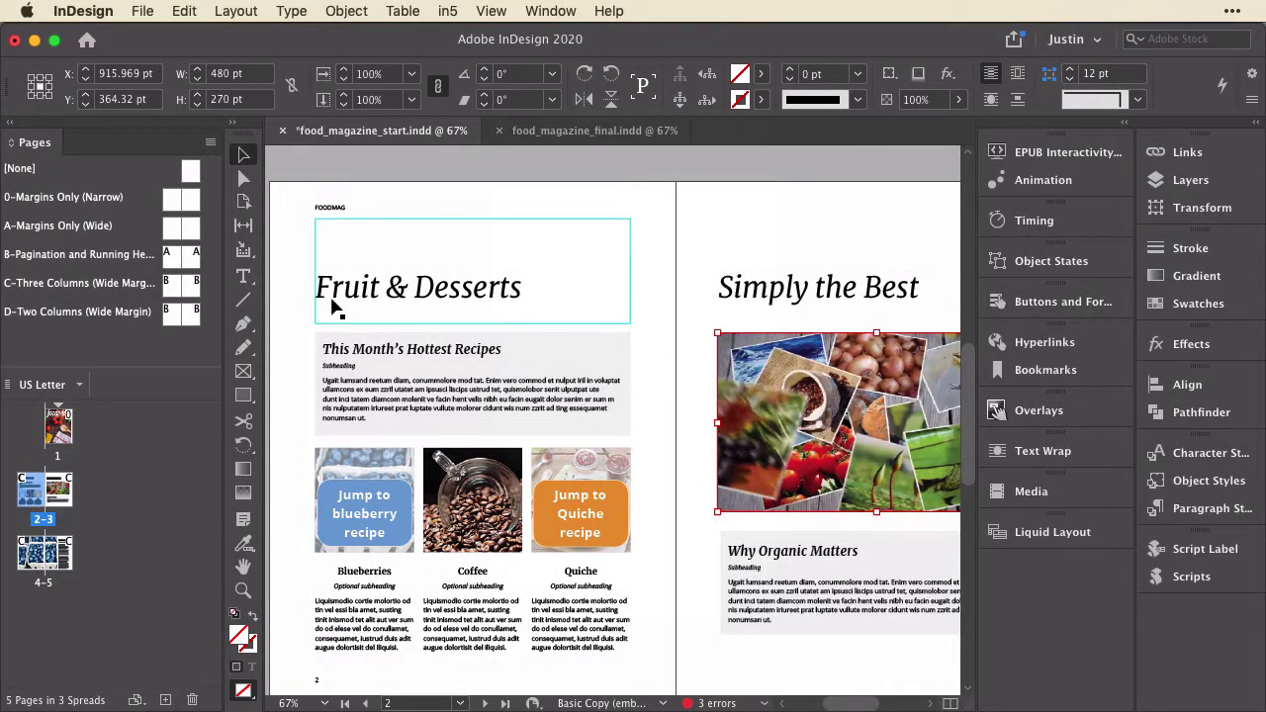
Save, then set in5's export wizard to flipbook magazine with pixel-perfect text and close it.
key(super+s)
click(451, 10)
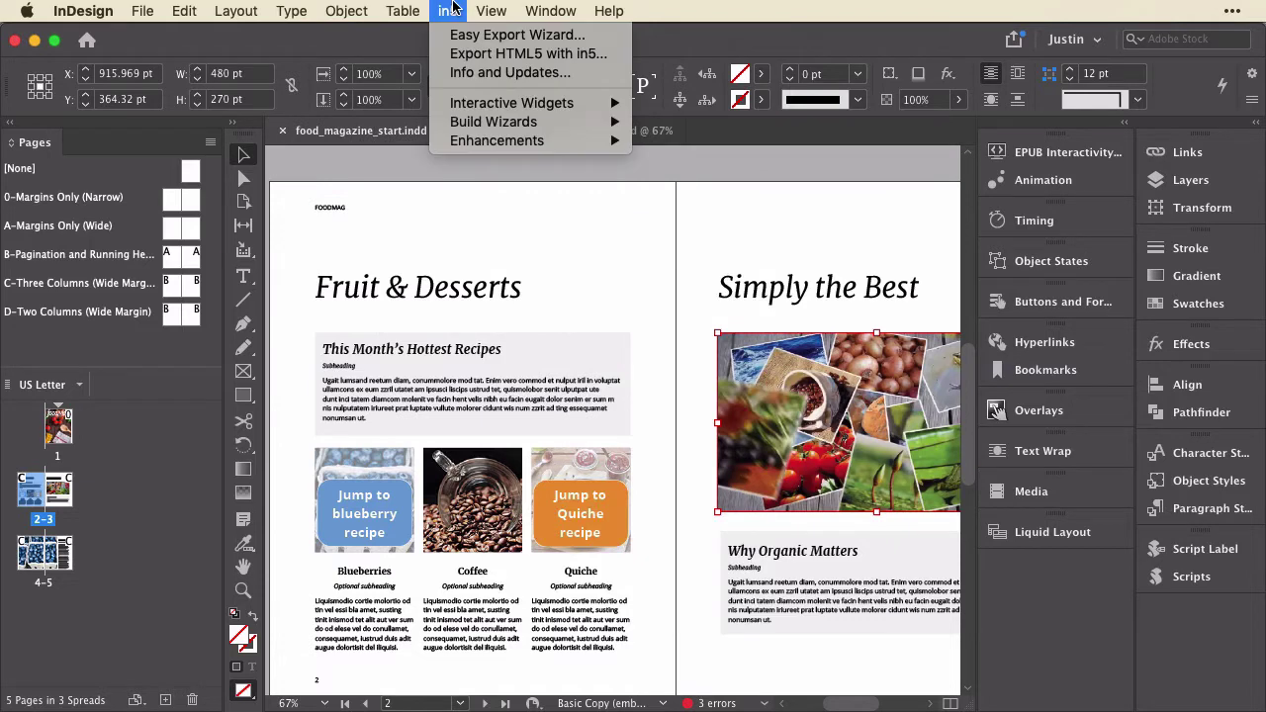
click(455, 35)
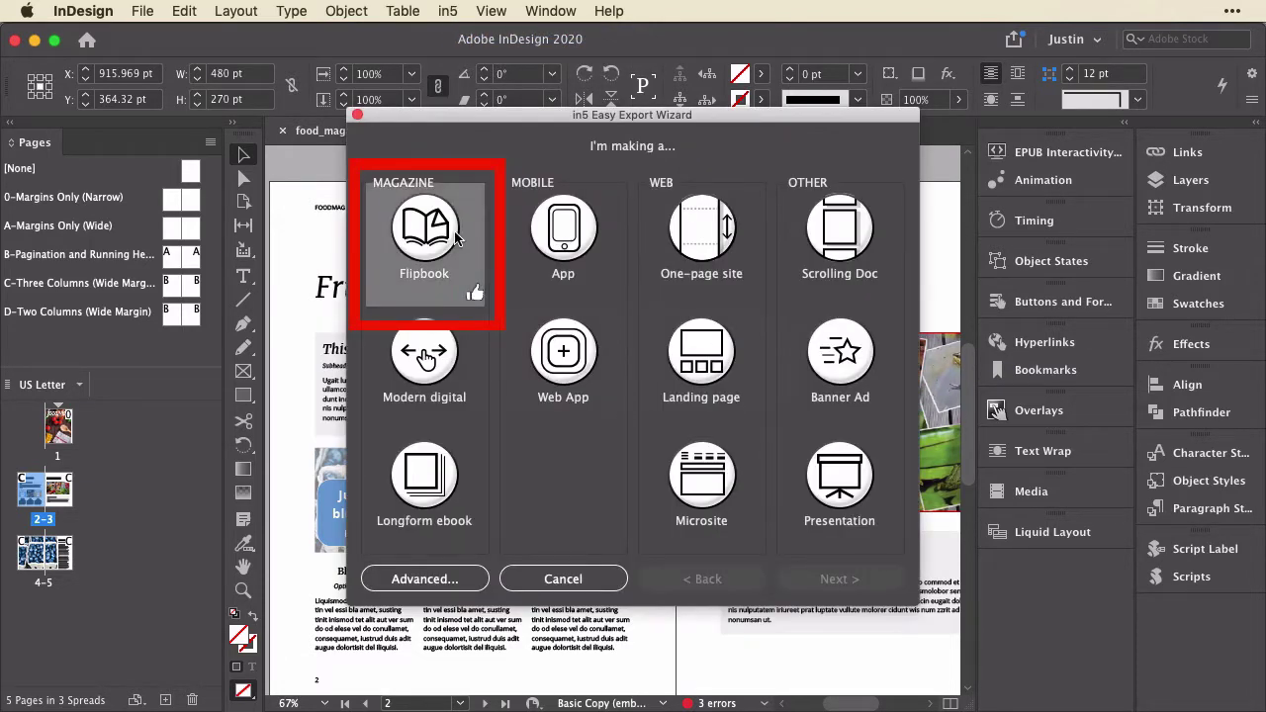
click(450, 236)
click(840, 579)
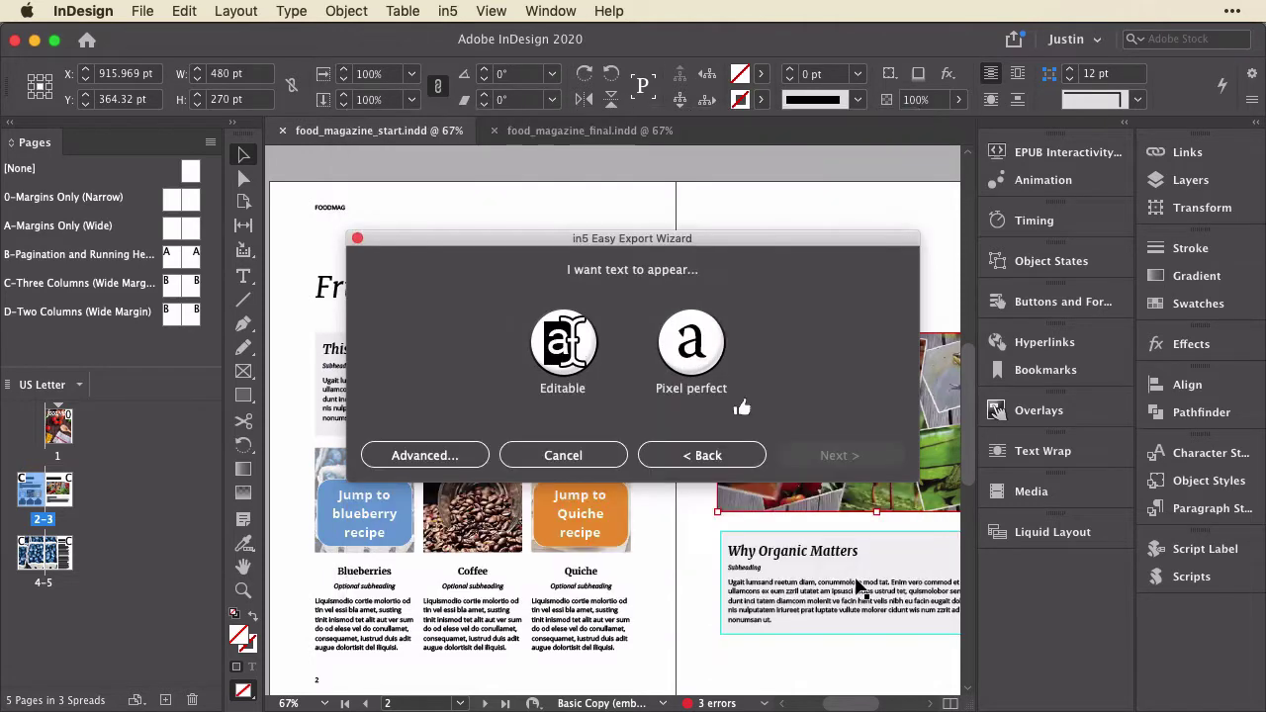
click(706, 364)
click(794, 450)
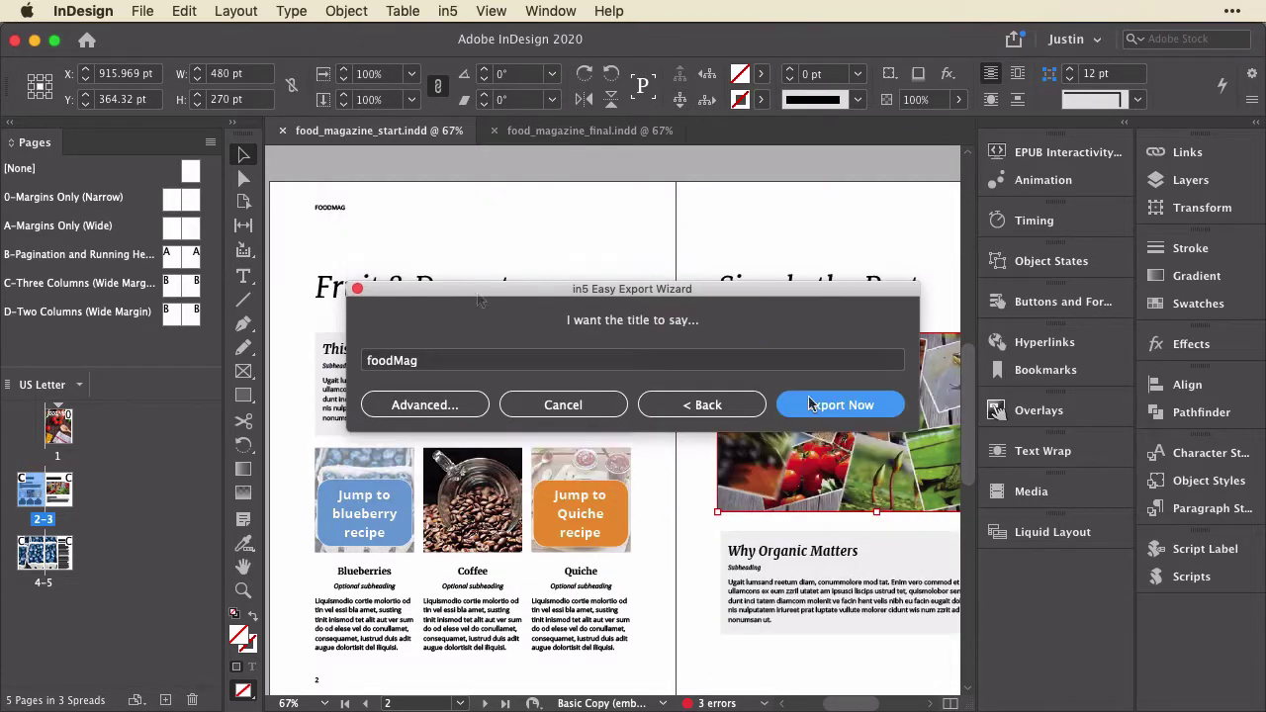
click(357, 289)
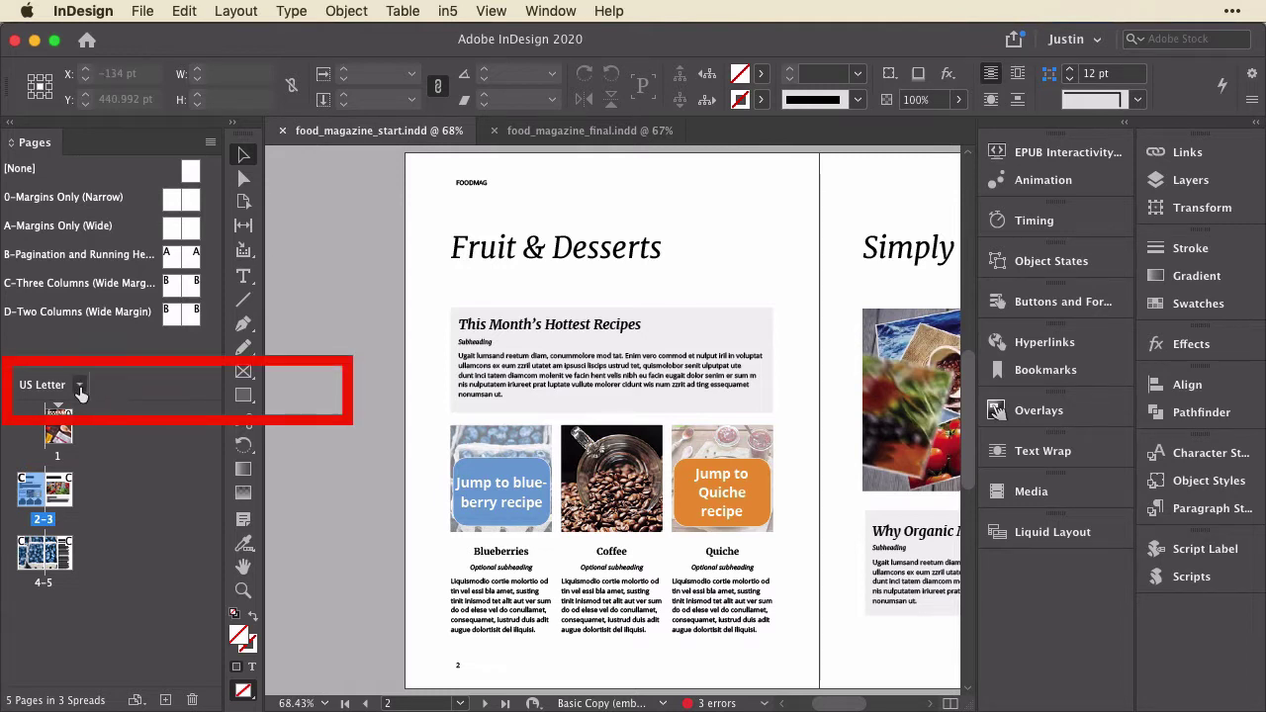
Create an alternate layout from US Letter with a 400 pt page width.
click(80, 388)
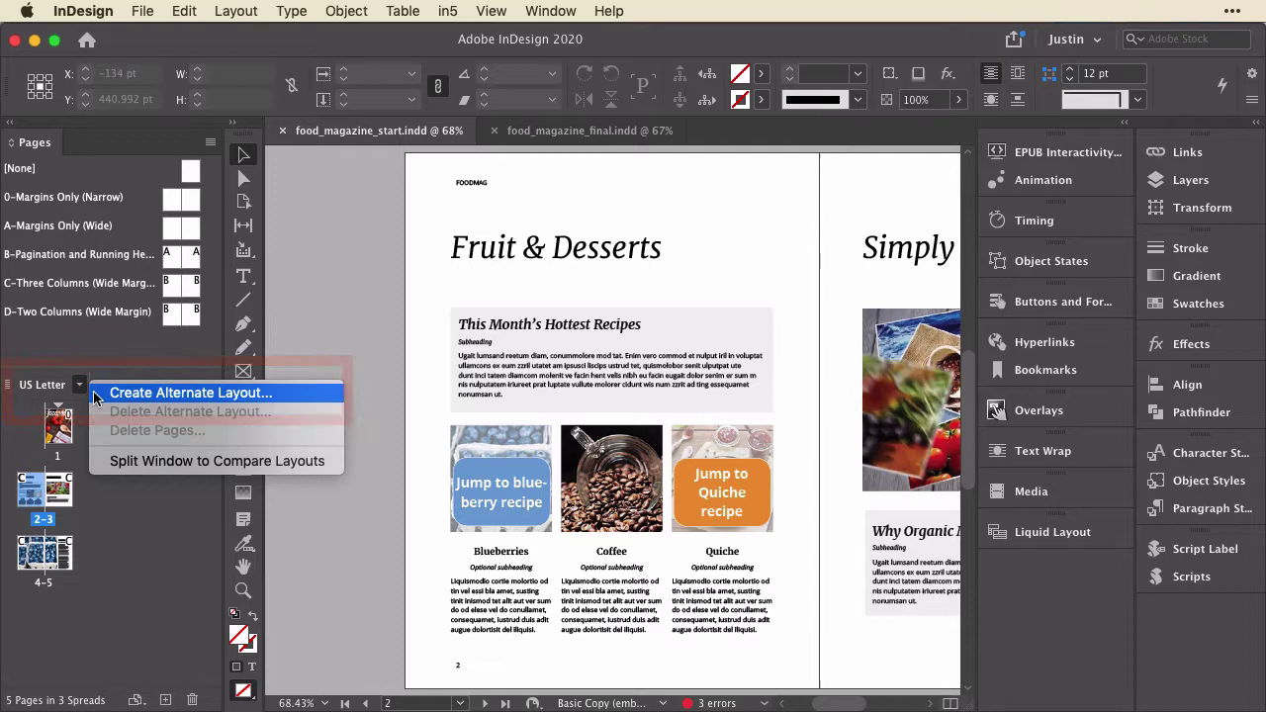
click(94, 395)
key(Tab)
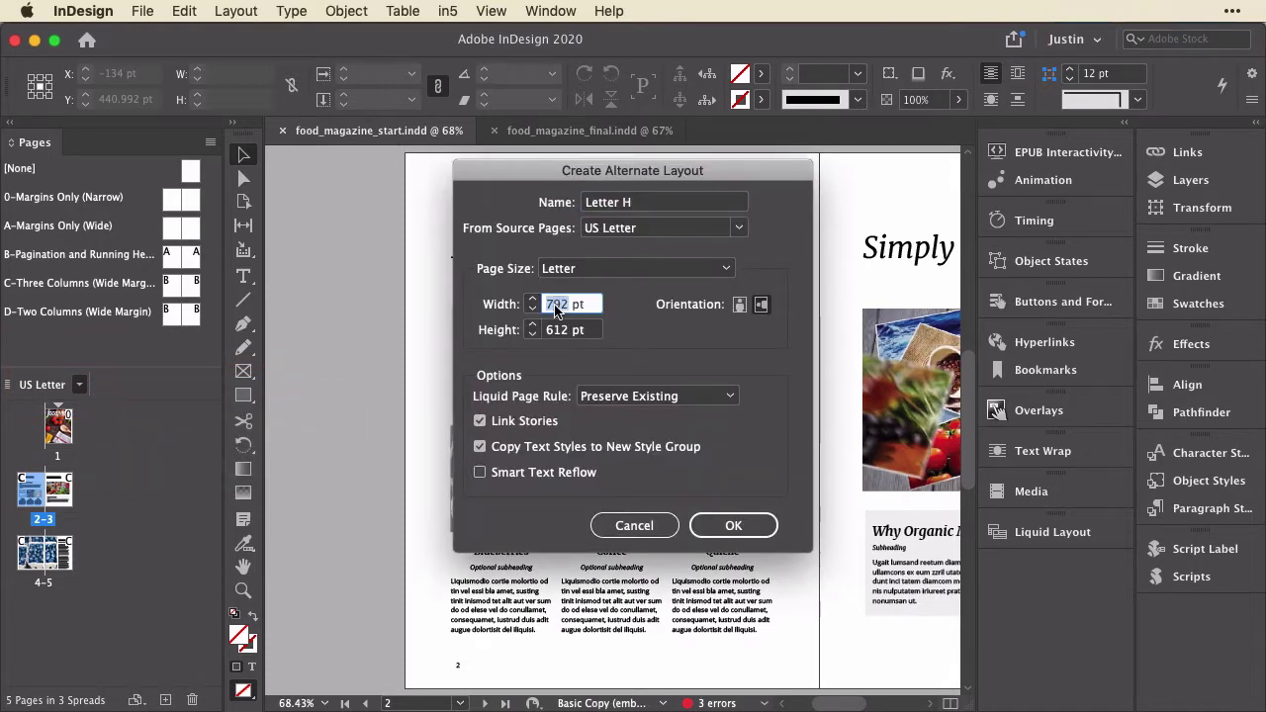
text(400)
key(Return)
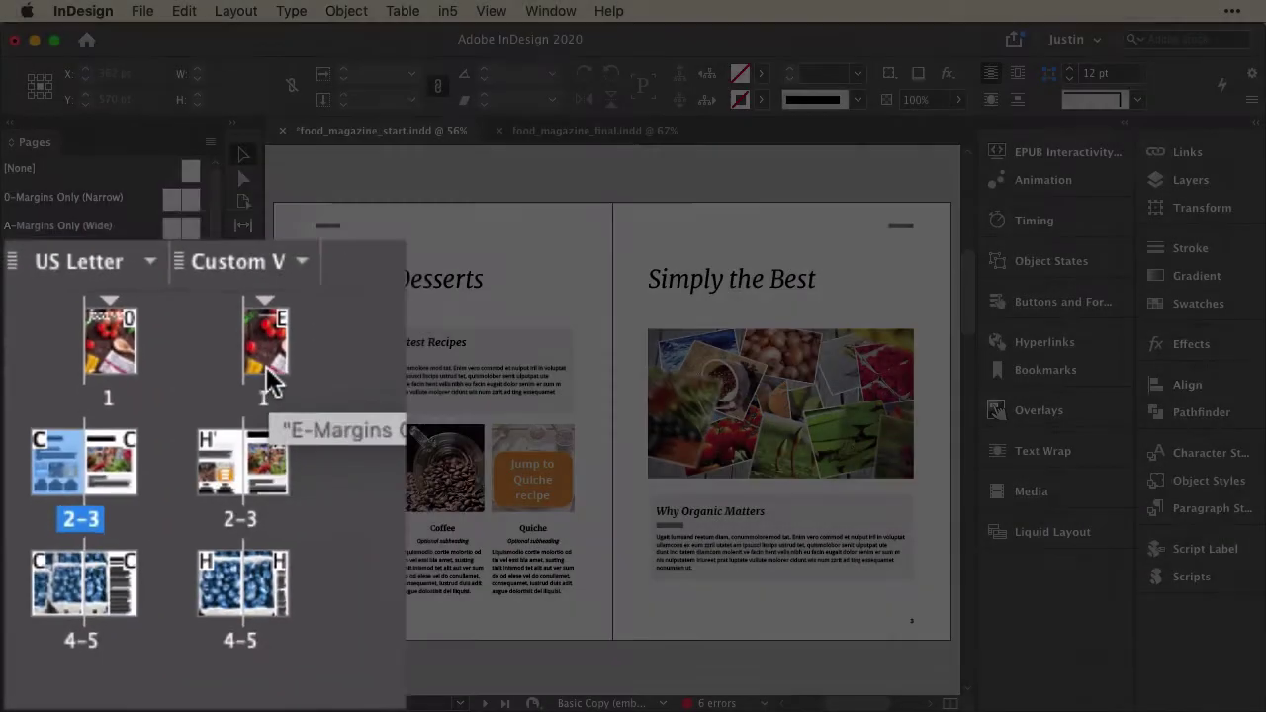
View the custom alternate layout's cover page.
double_click(139, 426)
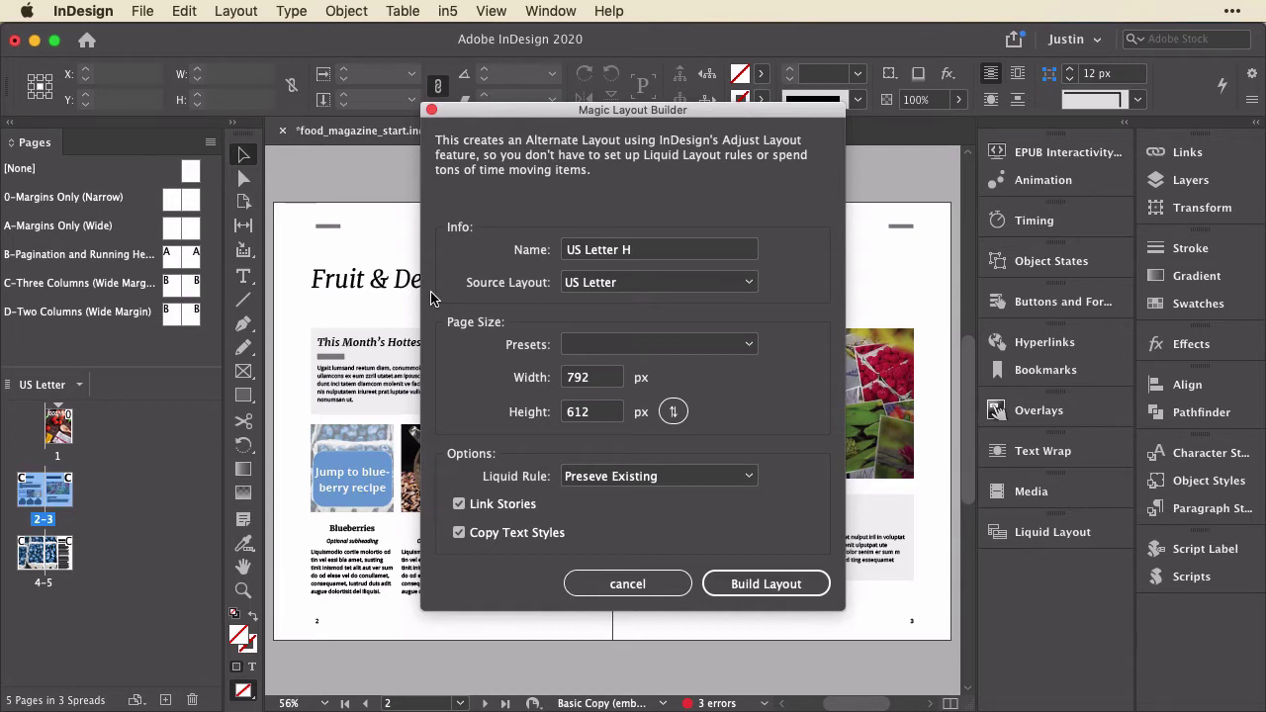
Enter 400 as the US Letter H page width in Magic Layout Builder.
double_click(570, 380)
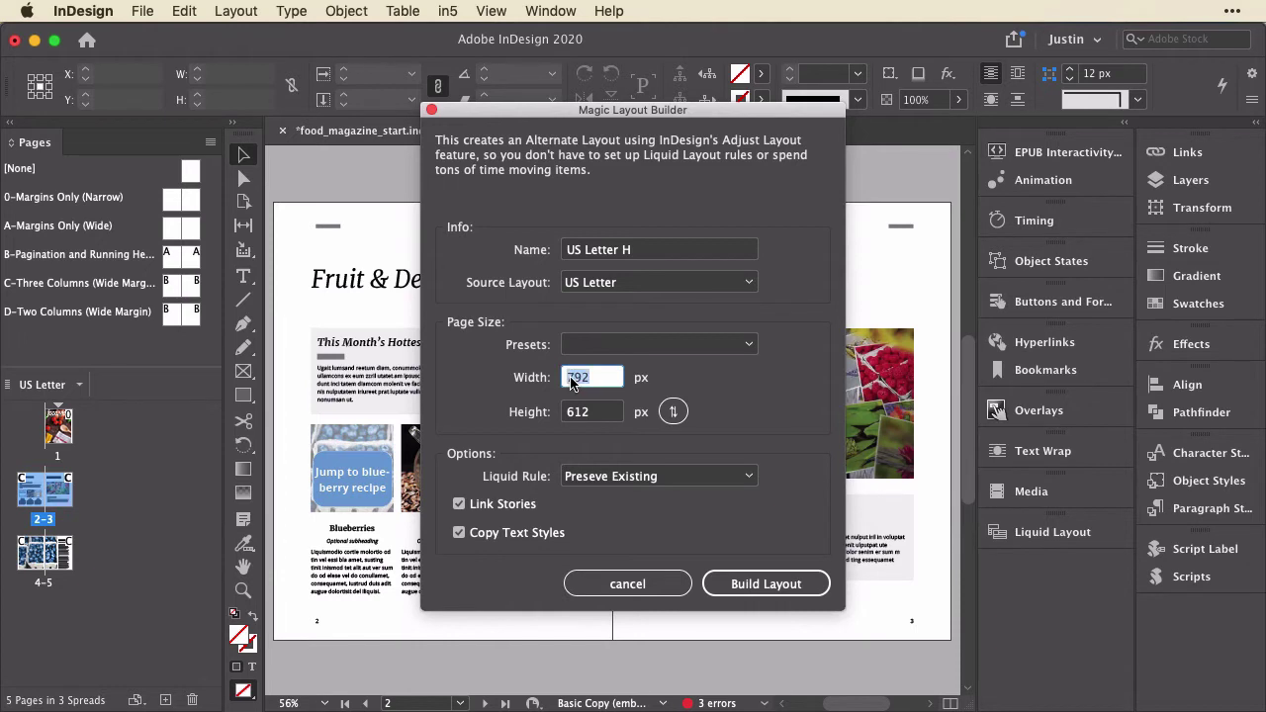
text(400)
Build the 400 px layout and stretch the cover's food title frame to reveal its tagline.
click(744, 584)
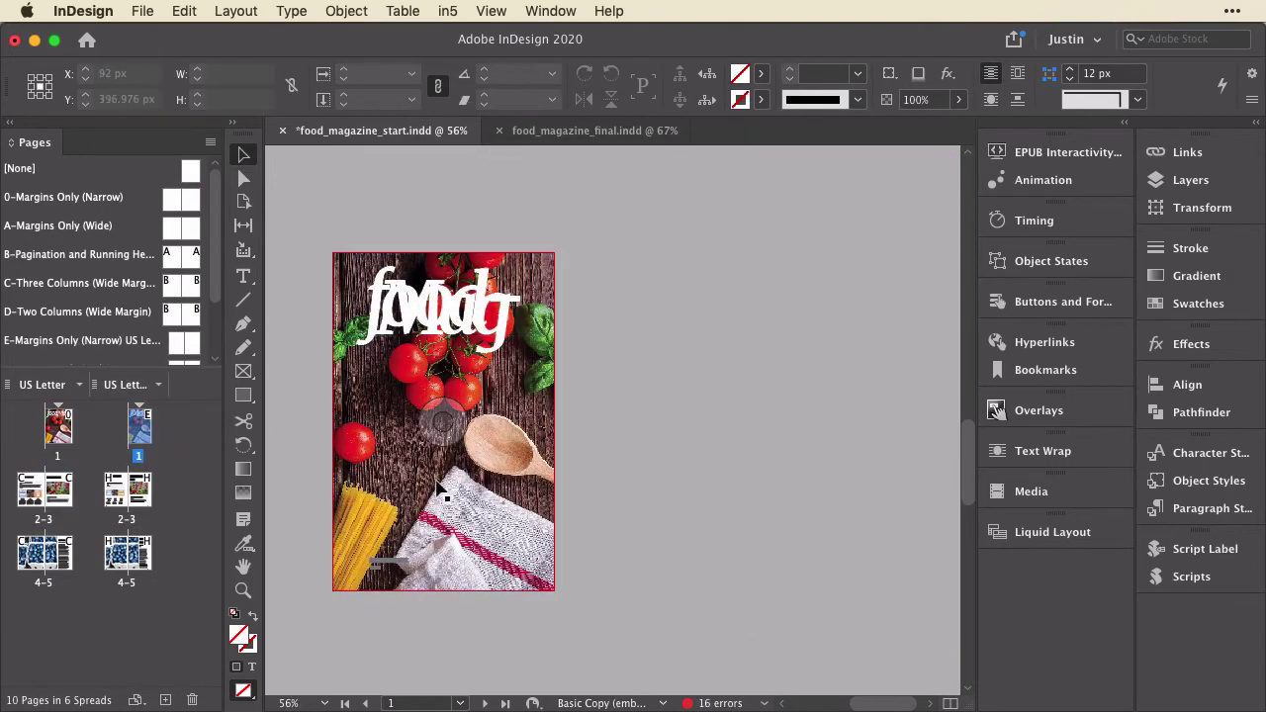
click(442, 338)
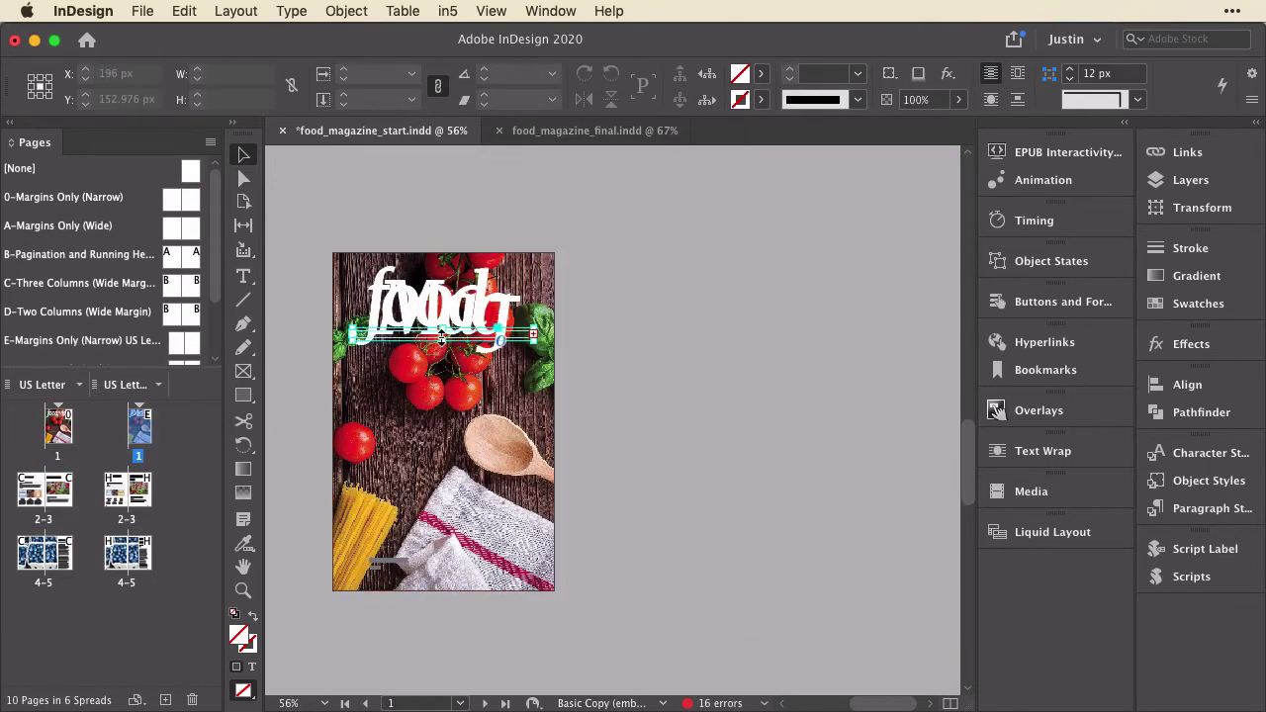
drag(442, 338, 451, 372)
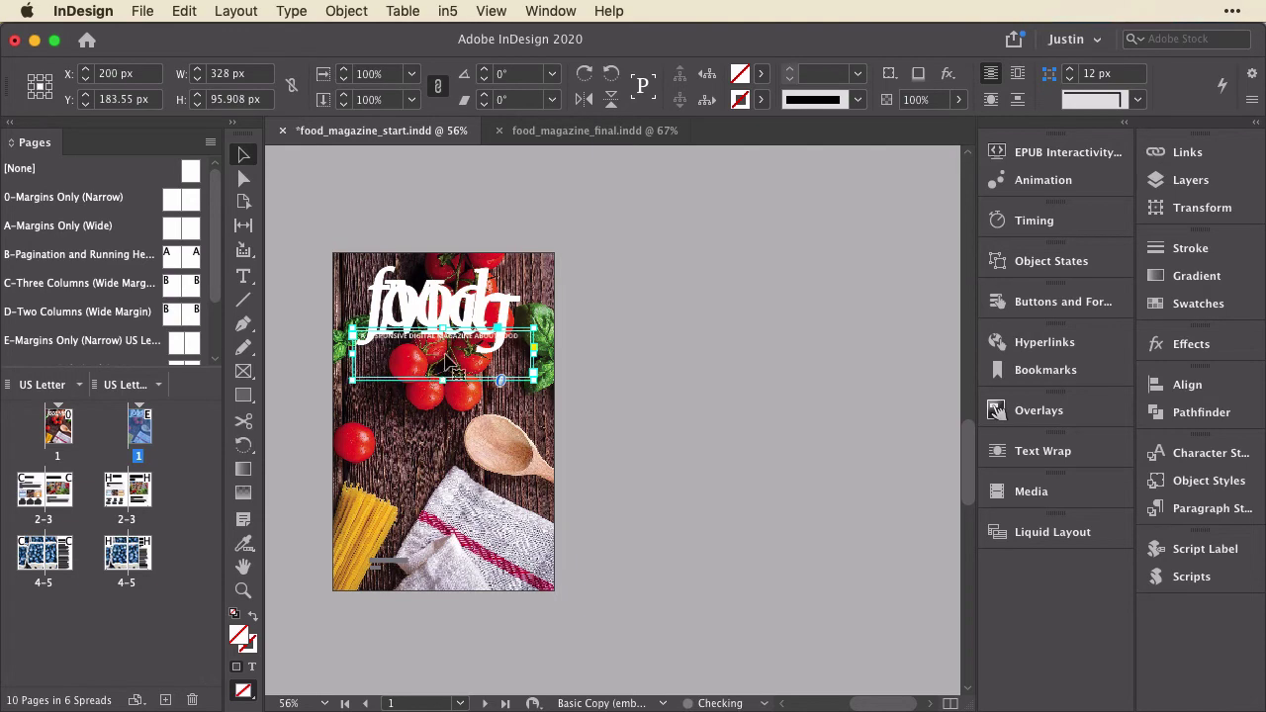
Select the Fruit & Desserts heading on spread 2–3 and show the paragraph styles.
double_click(126, 489)
click(608, 313)
triple_click(608, 314)
click(1202, 509)
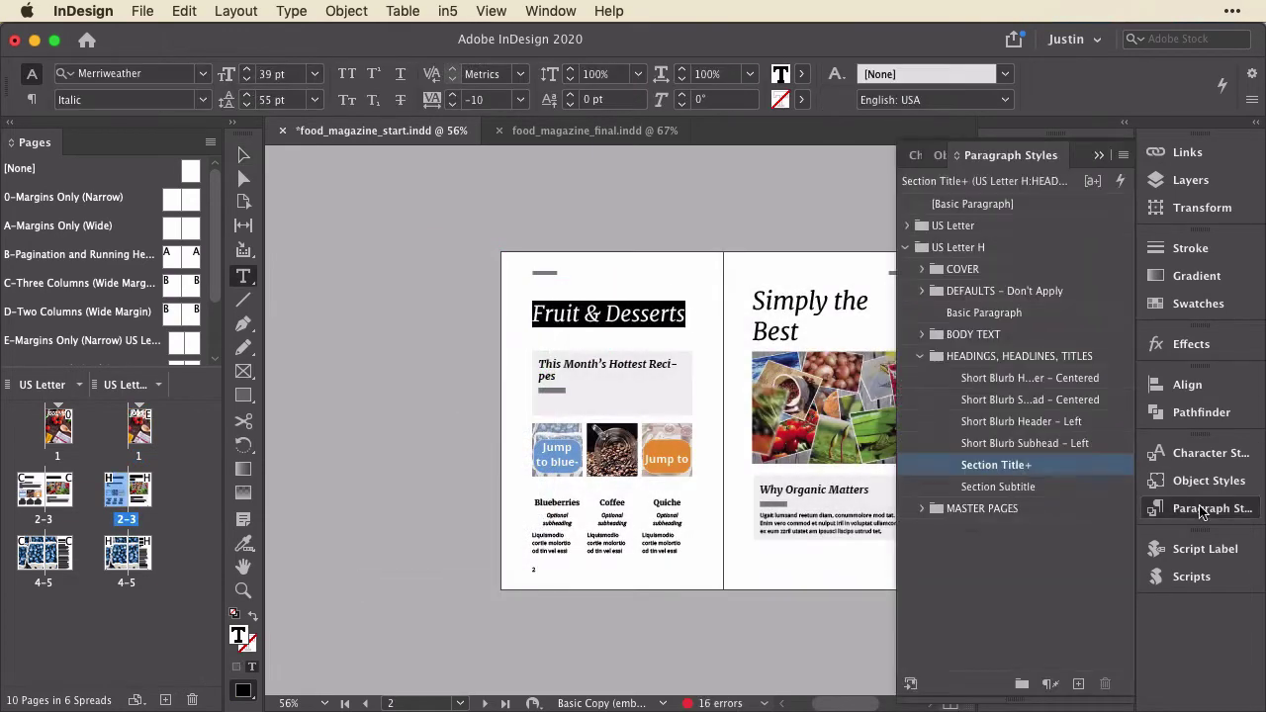
Narrow the blueberry photo to fit page 4 and resize page 5's text frame.
double_click(127, 554)
drag(679, 400, 580, 400)
click(732, 415)
drag(695, 472, 641, 472)
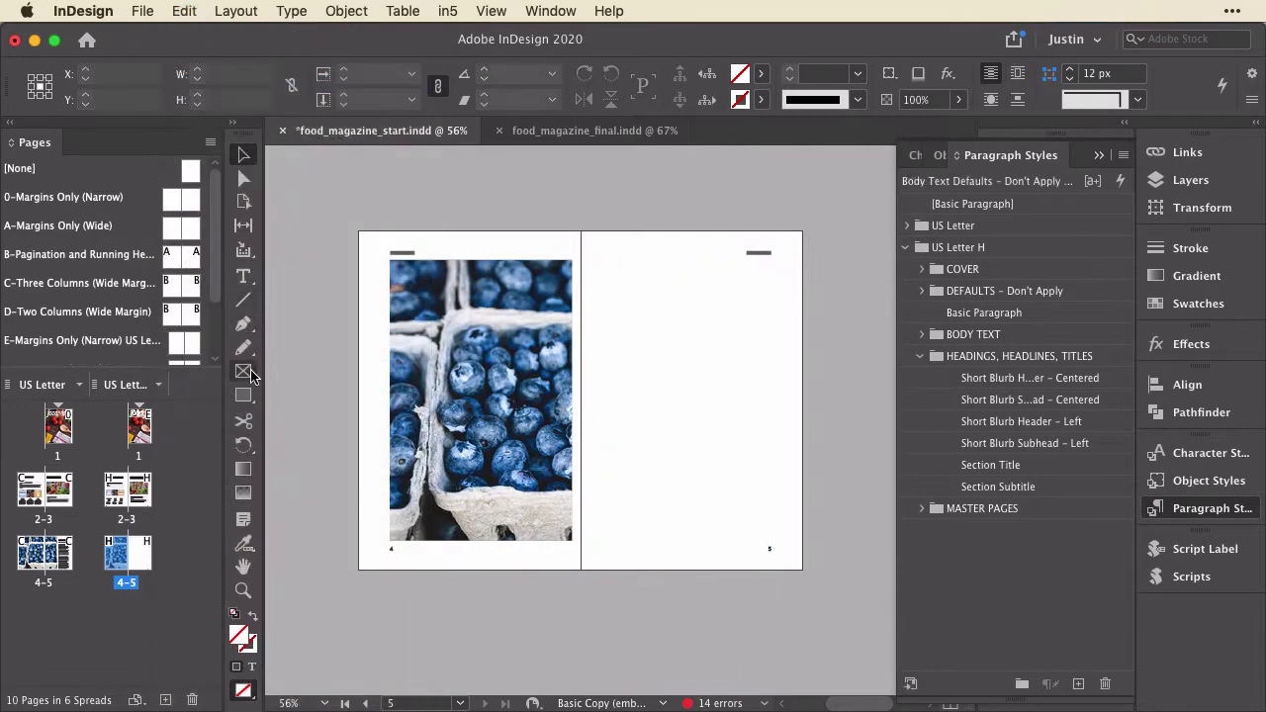
Draw a frame over page 5's text area and paste the Blueberries text into it.
click(243, 371)
drag(600, 265, 783, 534)
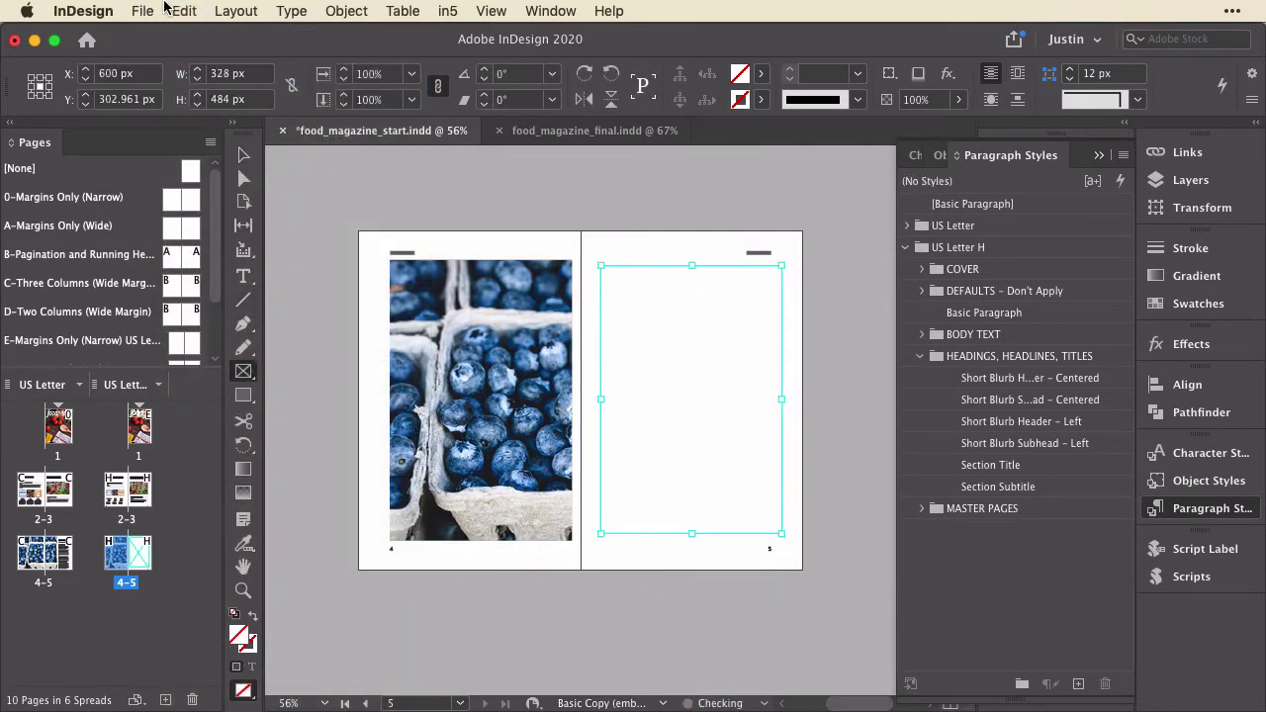
click(170, 10)
click(213, 162)
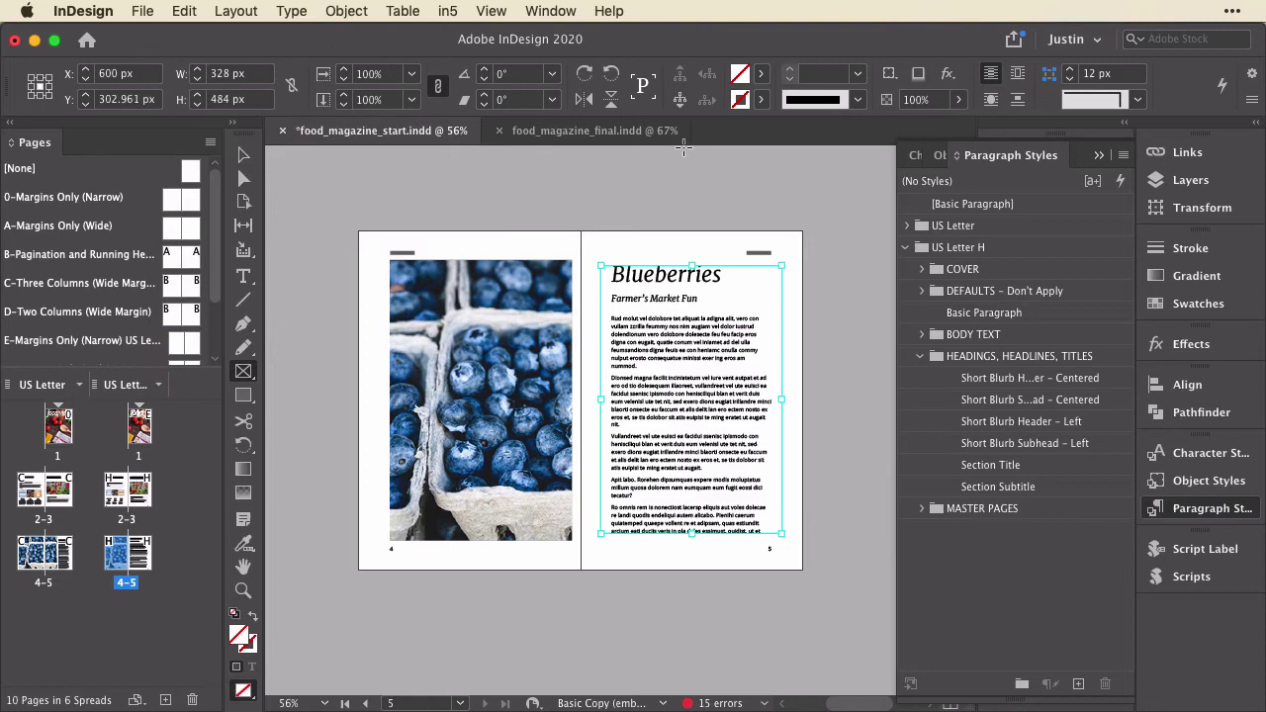
Turn the new frame into an in5 scrolling frame with vertical direction.
click(447, 10)
mouse_move(500, 103)
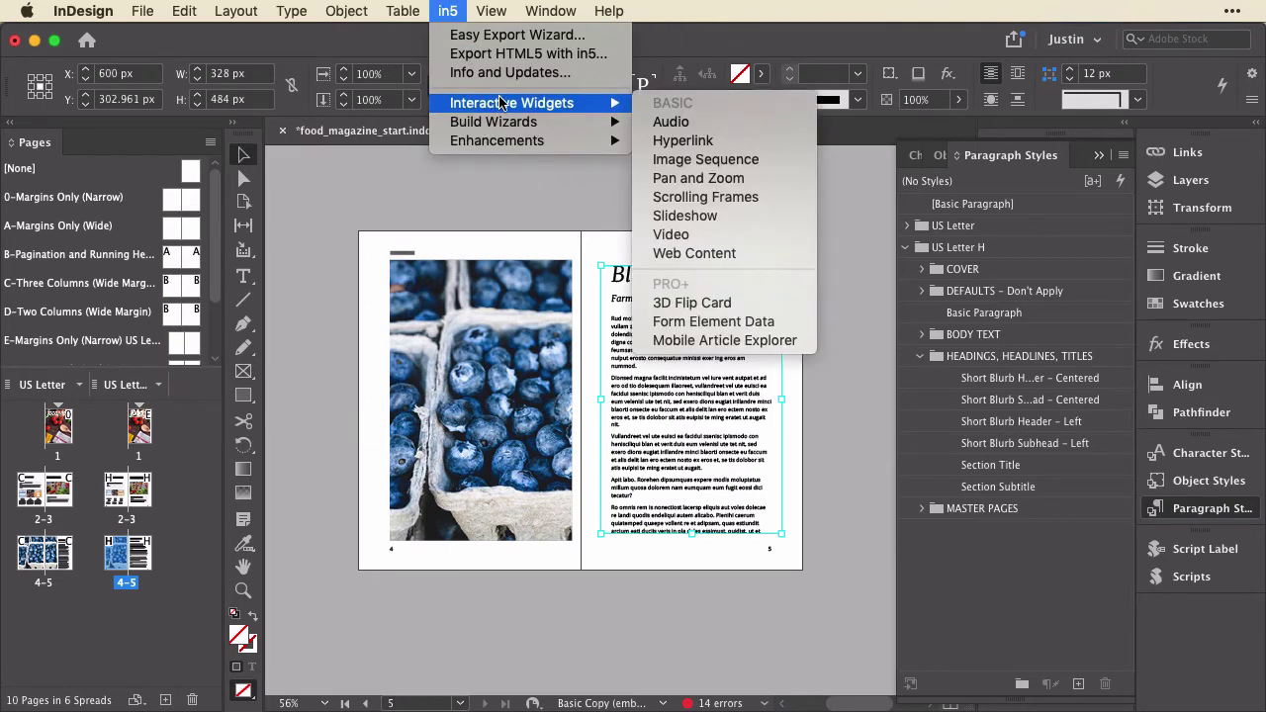
click(734, 197)
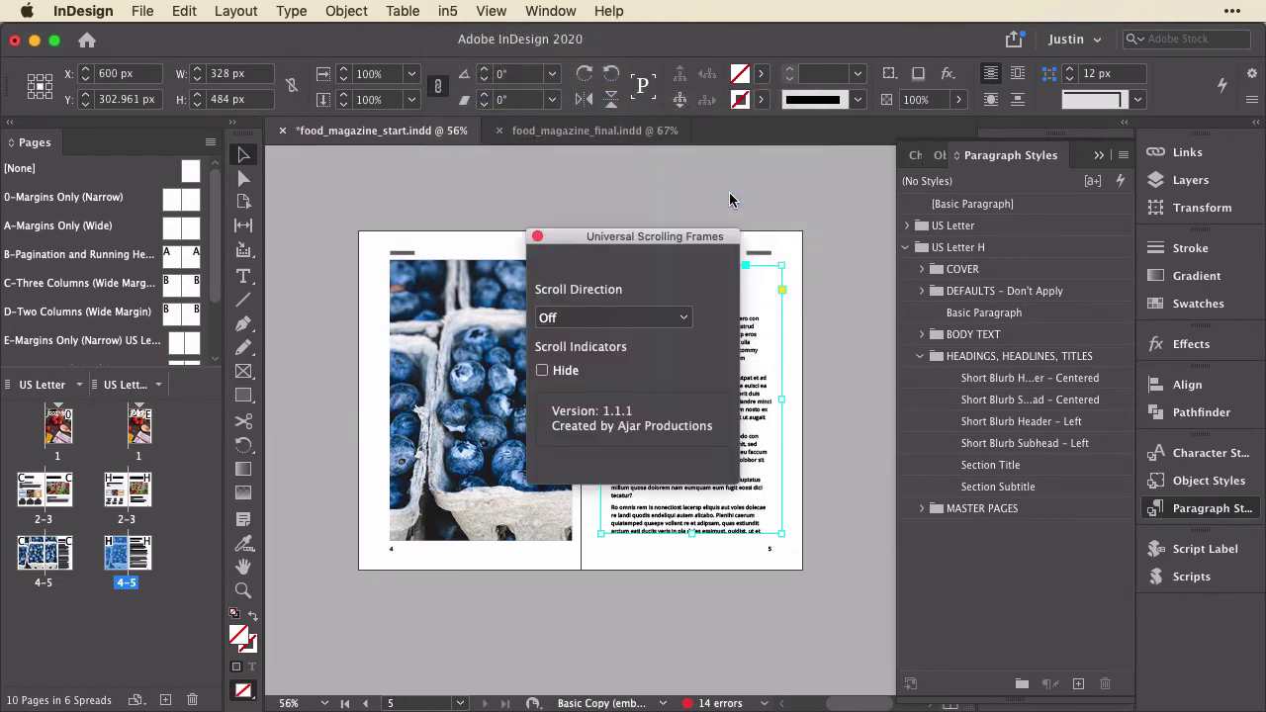
click(613, 318)
click(616, 393)
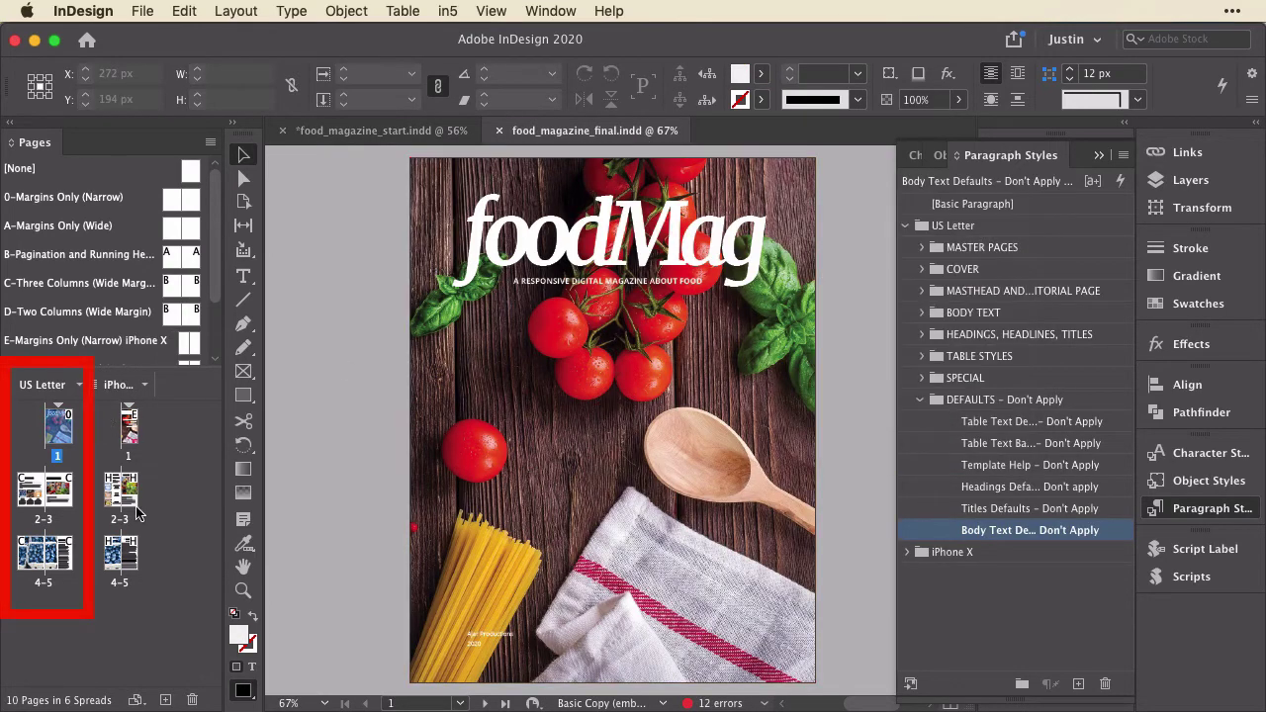
View the iPhone layout's cover, then its Blueberries spread 4–5, and open the in5 menu.
double_click(128, 428)
double_click(119, 554)
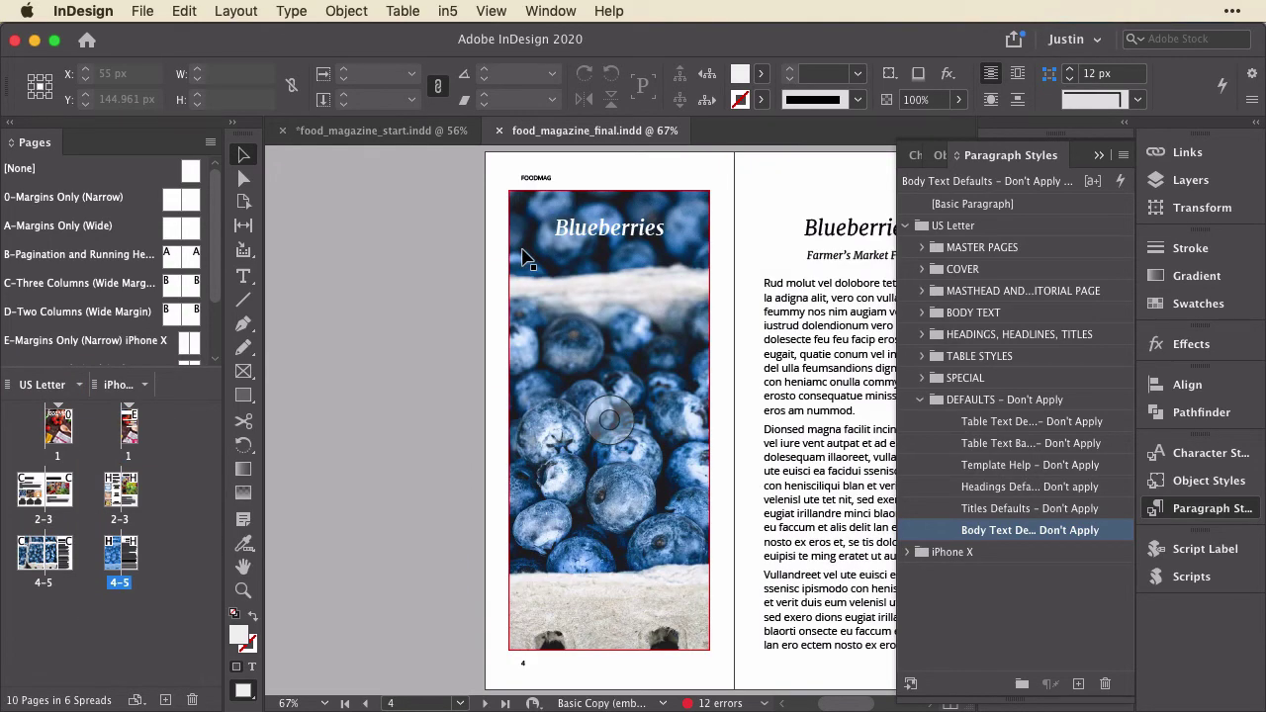
click(446, 11)
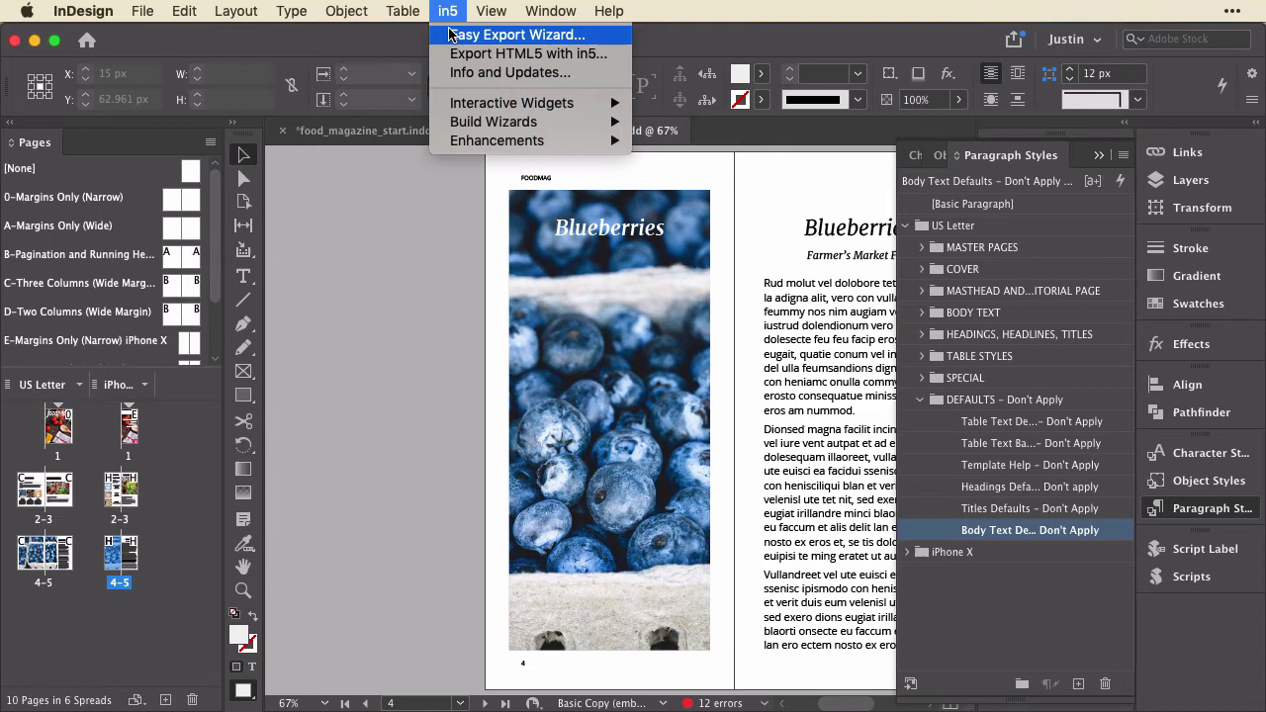
In in5's Easy Export Wizard, choose Flipbook output with pixel-perfect text, advancing to the title page.
click(450, 34)
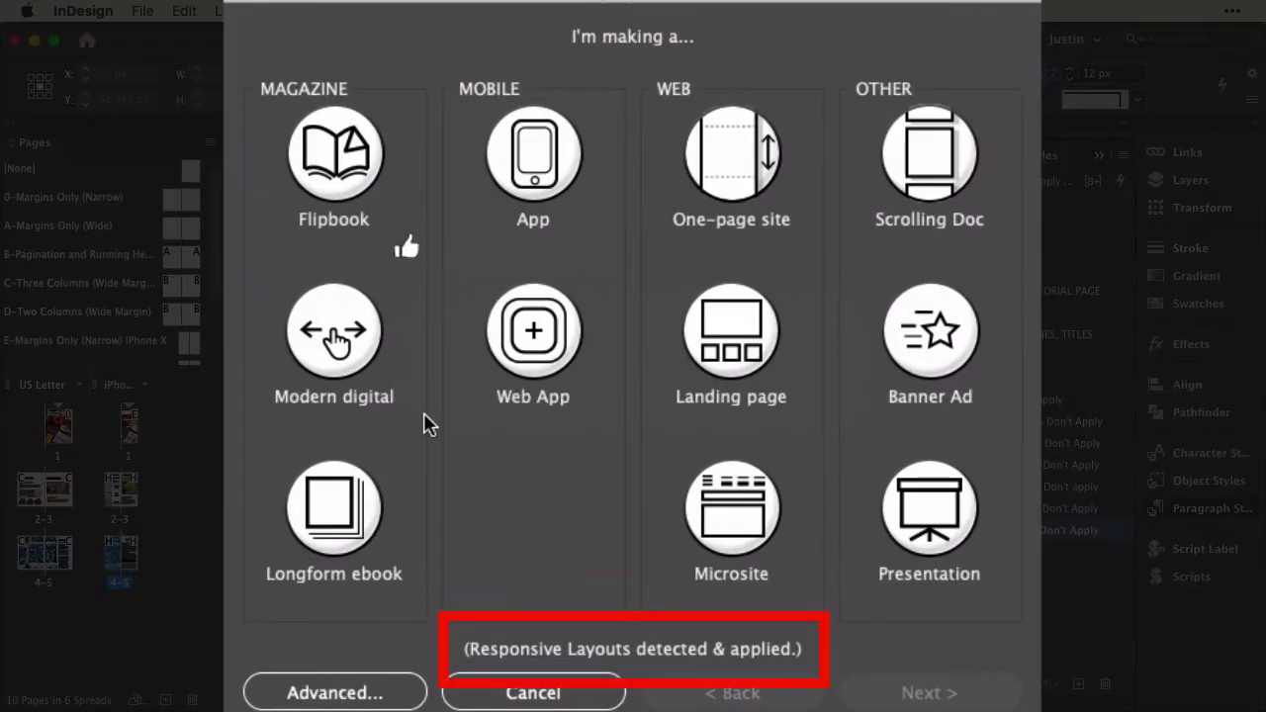
click(348, 233)
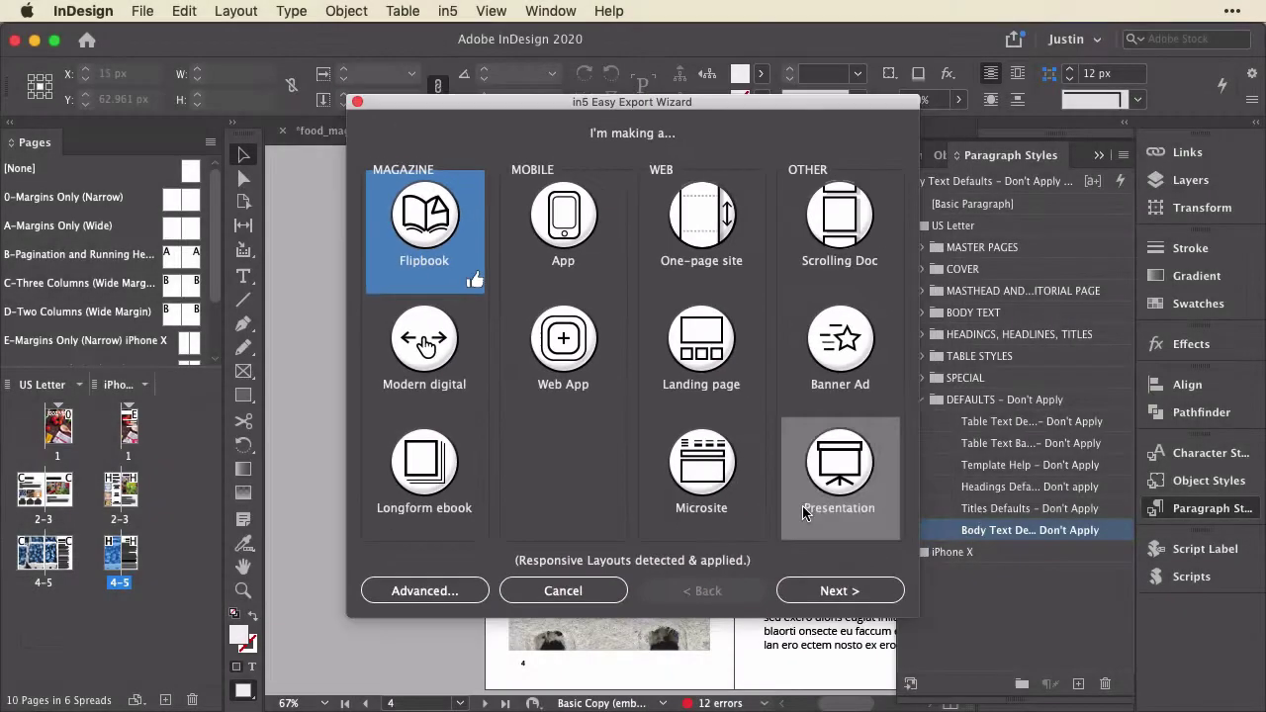
click(825, 590)
click(737, 401)
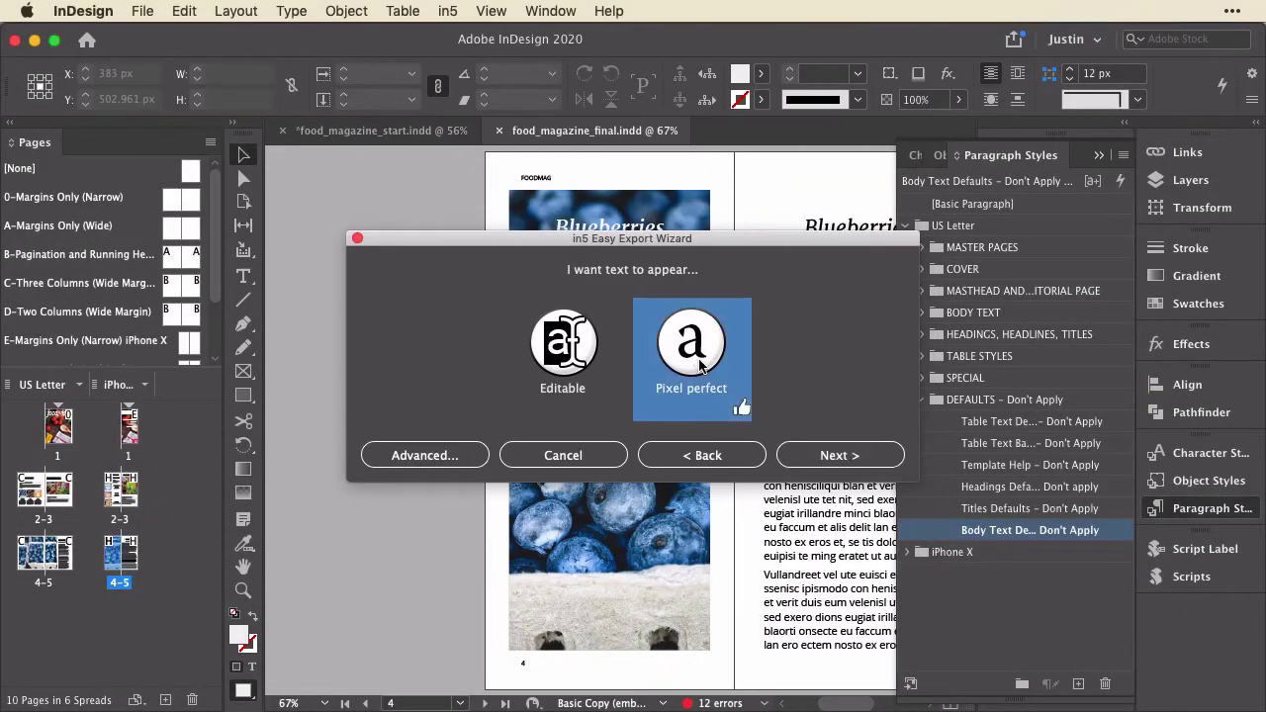
click(823, 452)
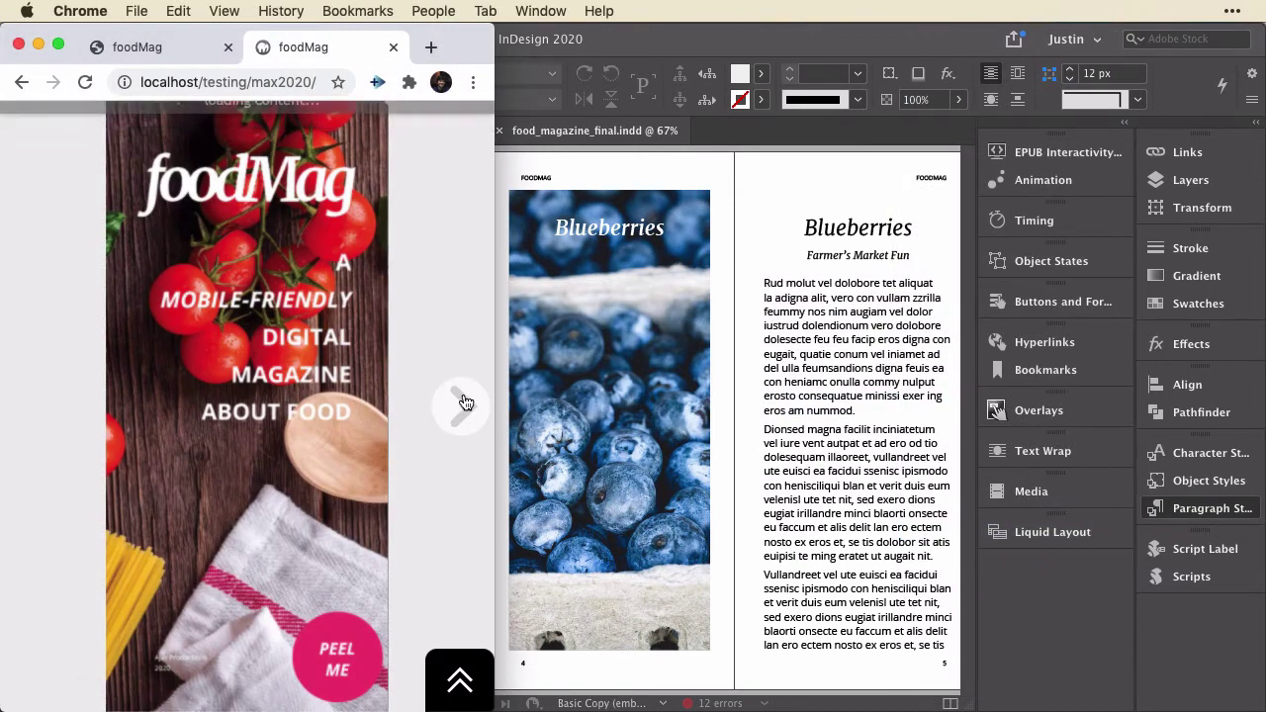
Turn to the next page, jump to the blueberry recipe, and scroll down the Blueberries text.
click(364, 120)
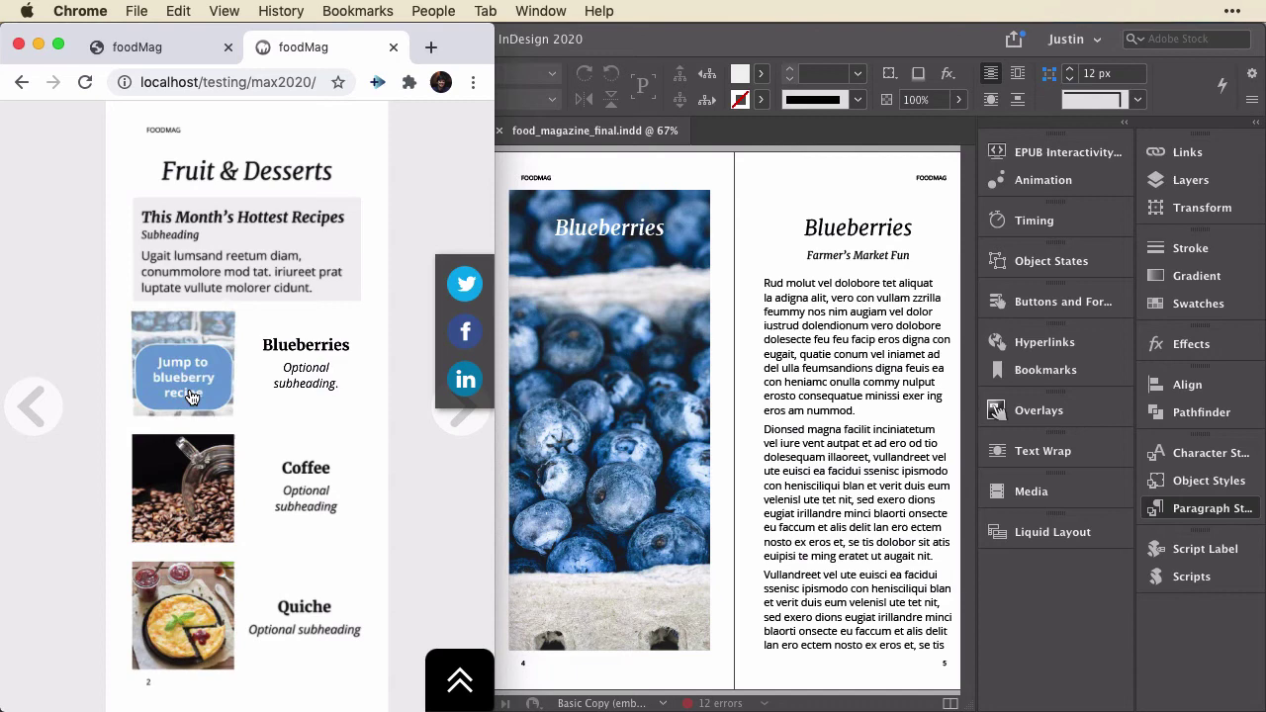
click(194, 368)
scroll(217, 346, down, 3)
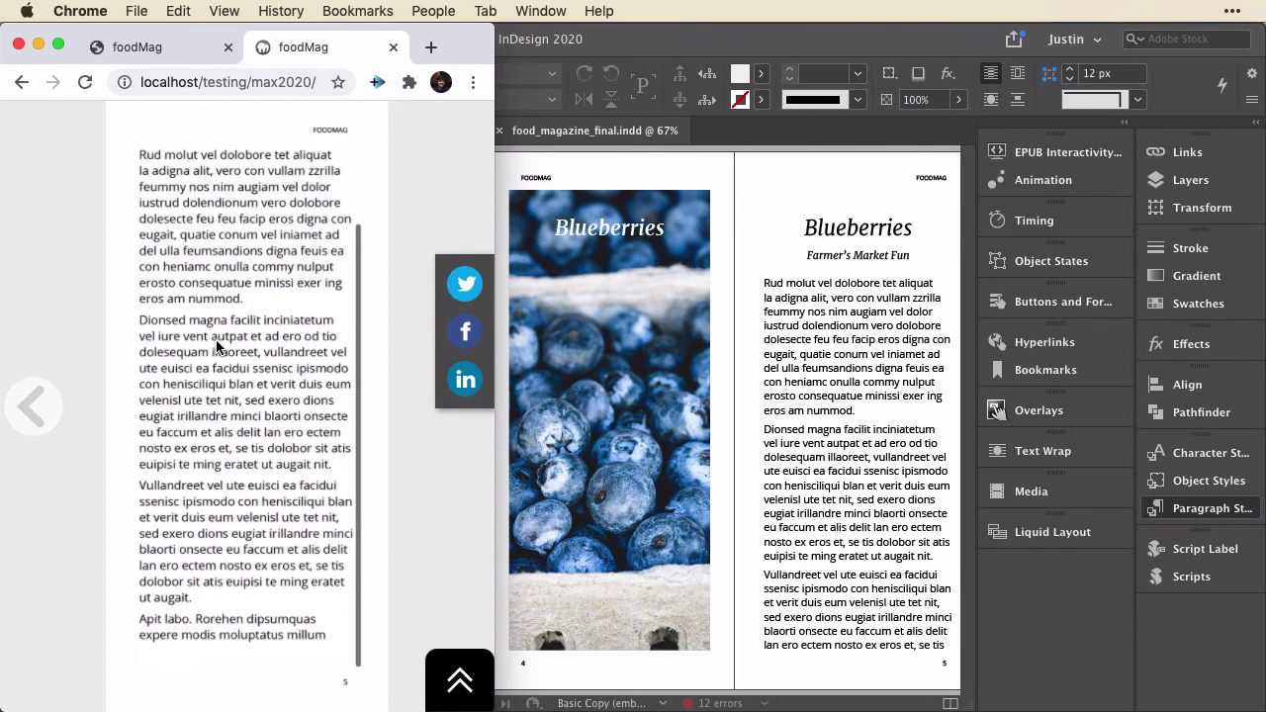